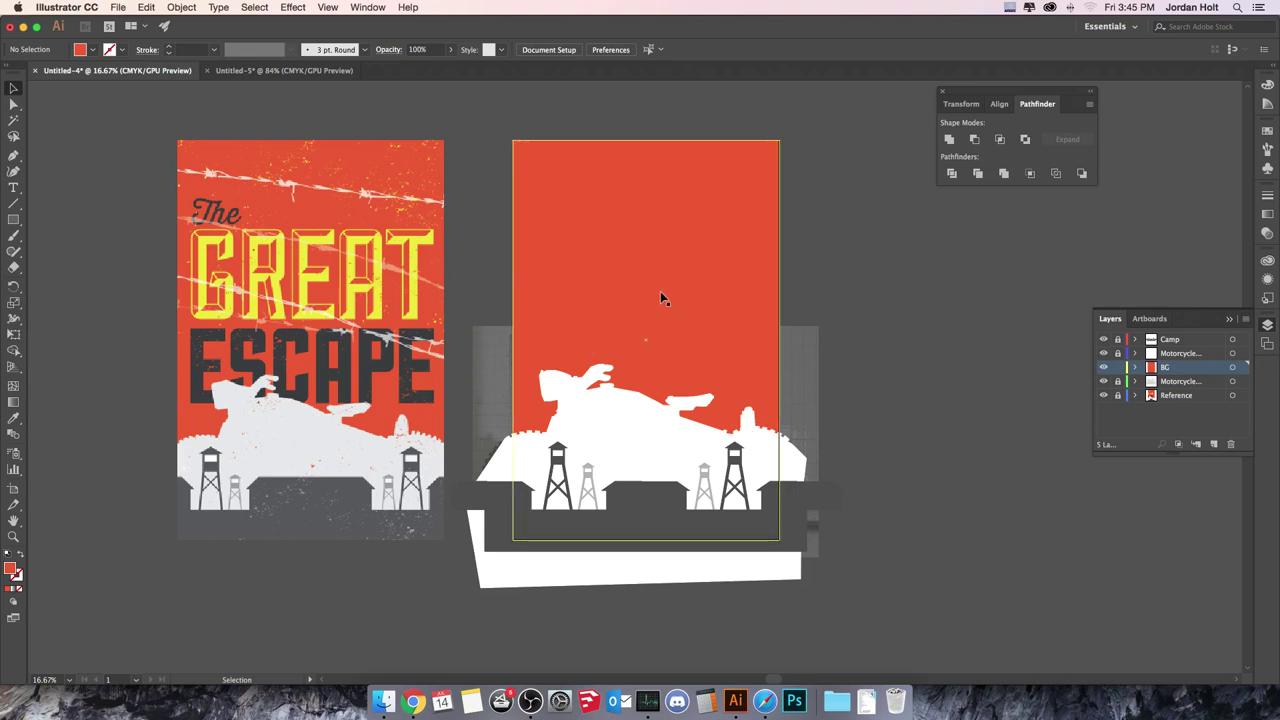
- Place Barbed Wire.jpg from Finder onto the blank second document's artboard
click(291, 73)
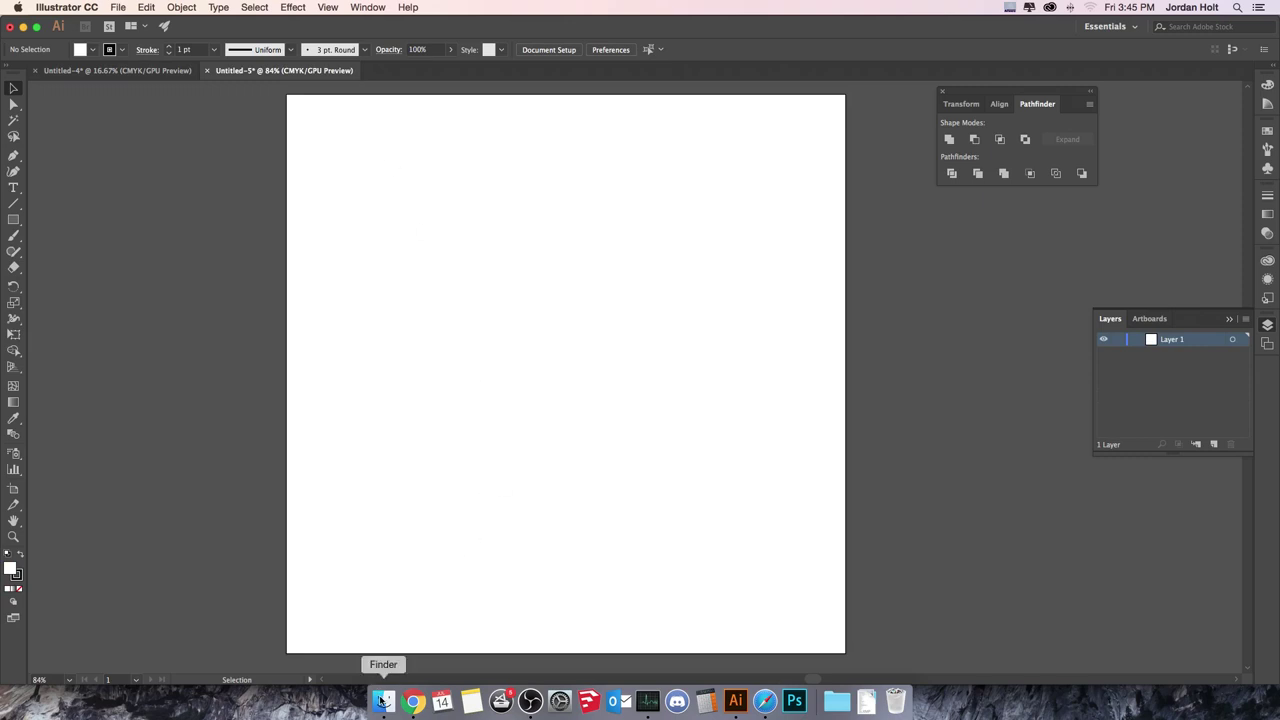
click(381, 698)
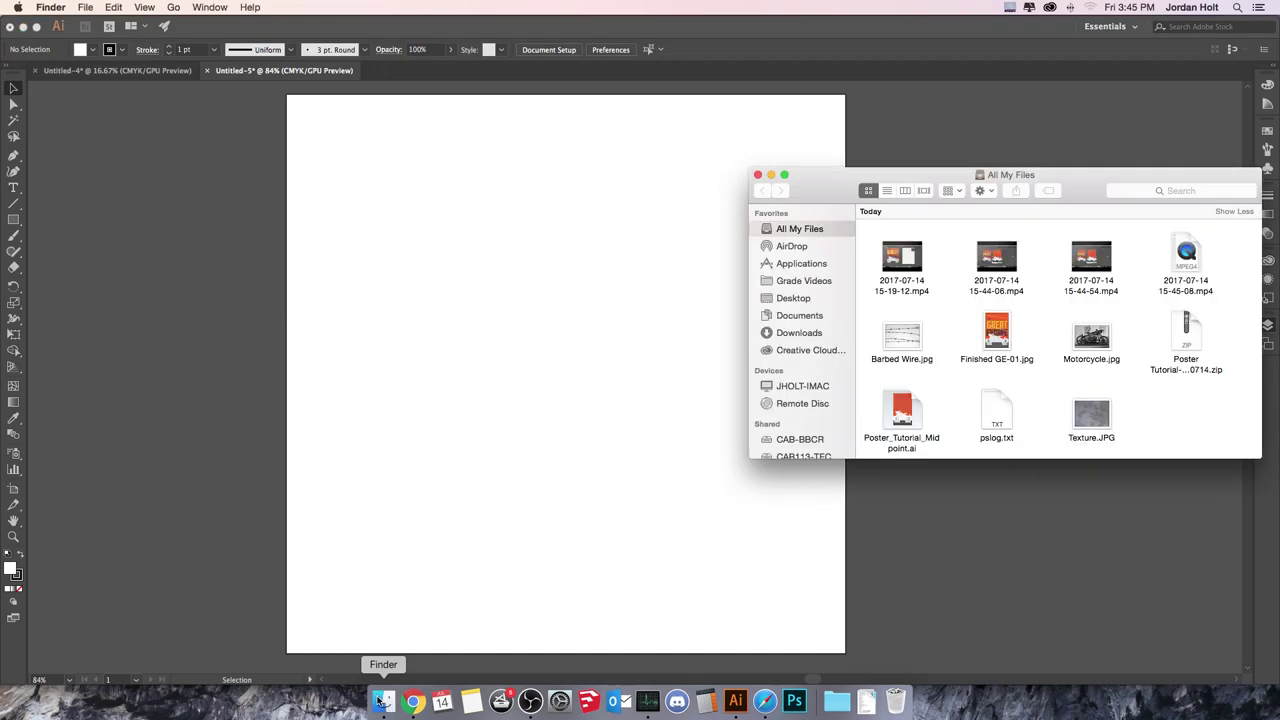
click(910, 343)
drag(910, 343, 549, 297)
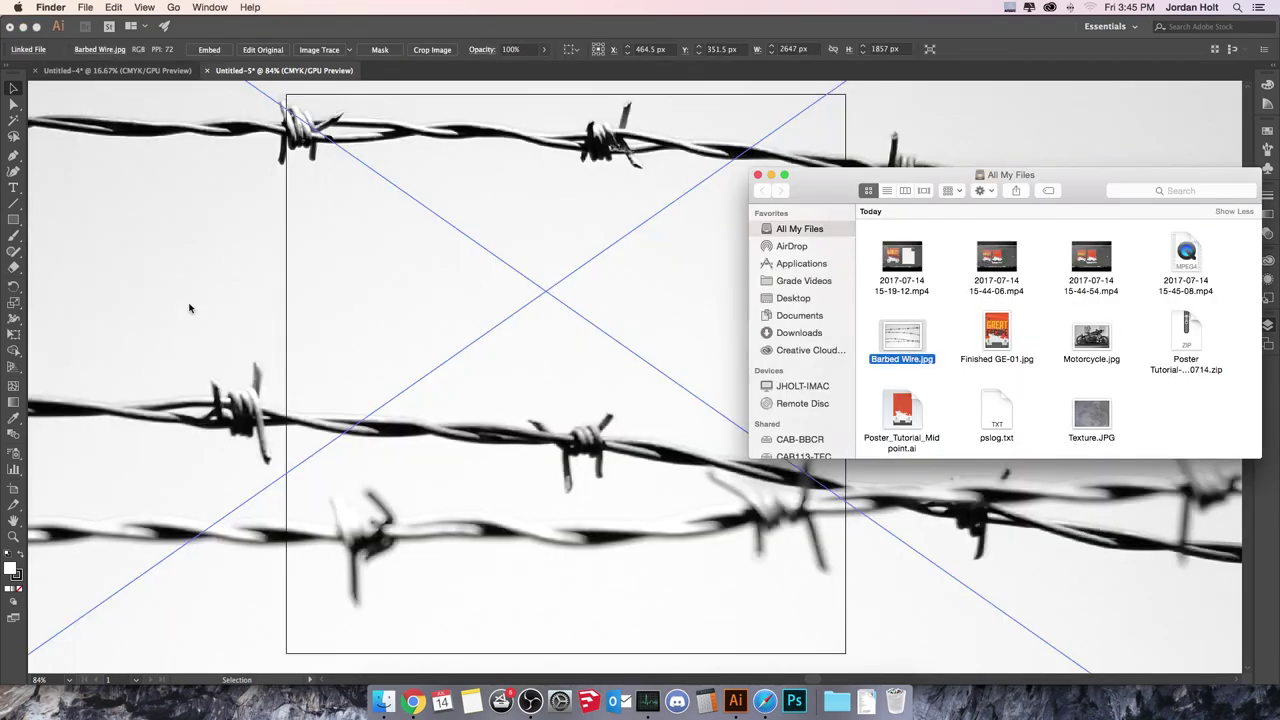
click(205, 303)
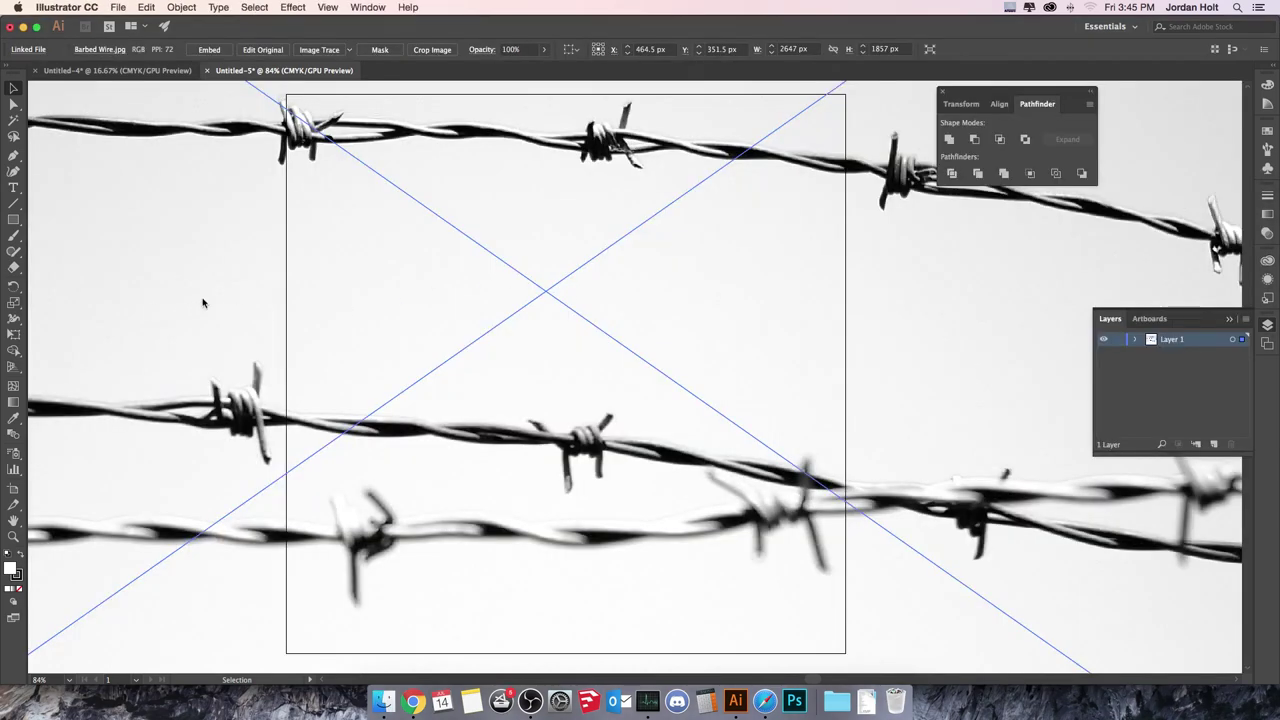
key(ctrl+minus)
key(ctrl+minus)
key(ctrl+minus)
key(ctrl+minus)
key(v)
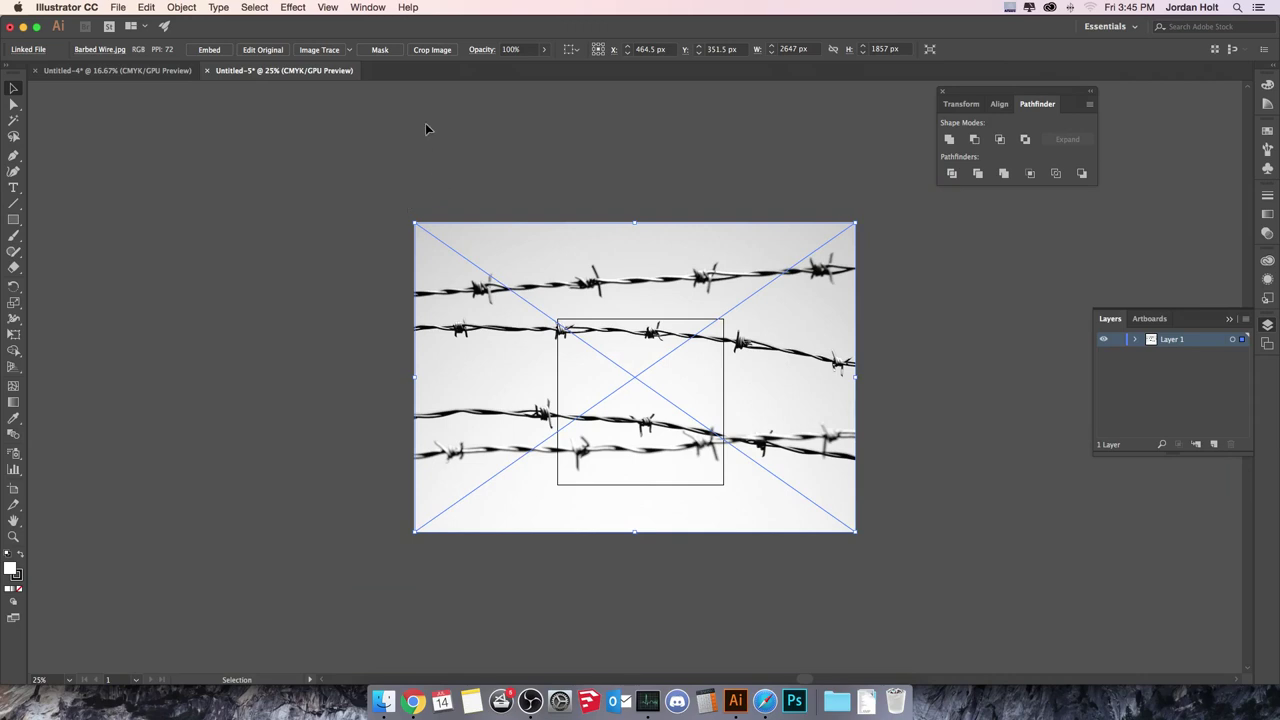
- Image-trace the barbed wire photo with the Black and White Logo preset
click(350, 50)
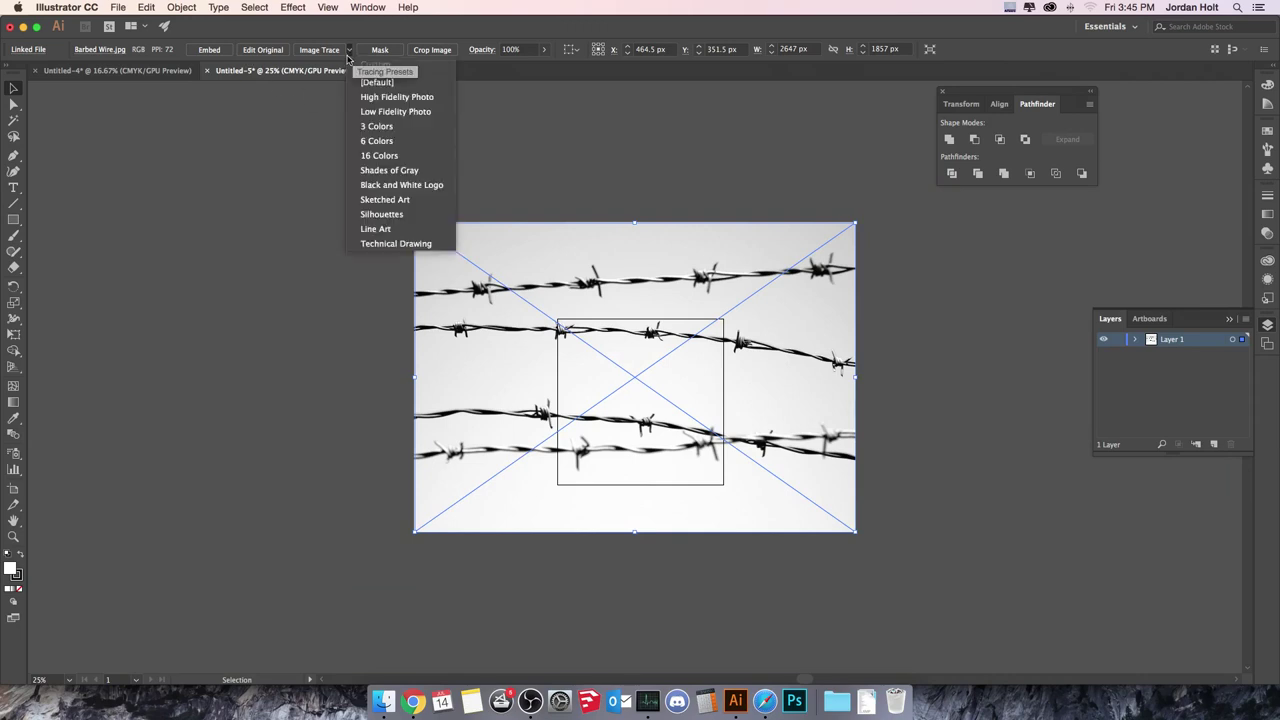
click(416, 188)
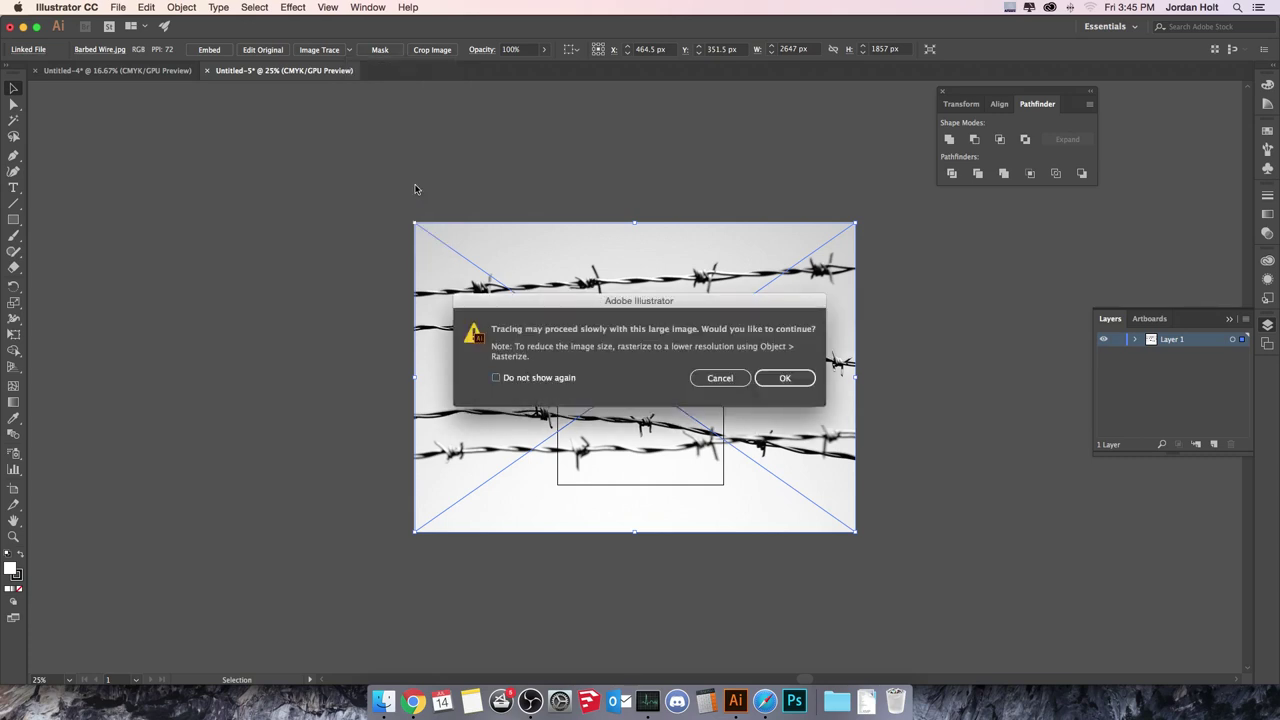
click(784, 378)
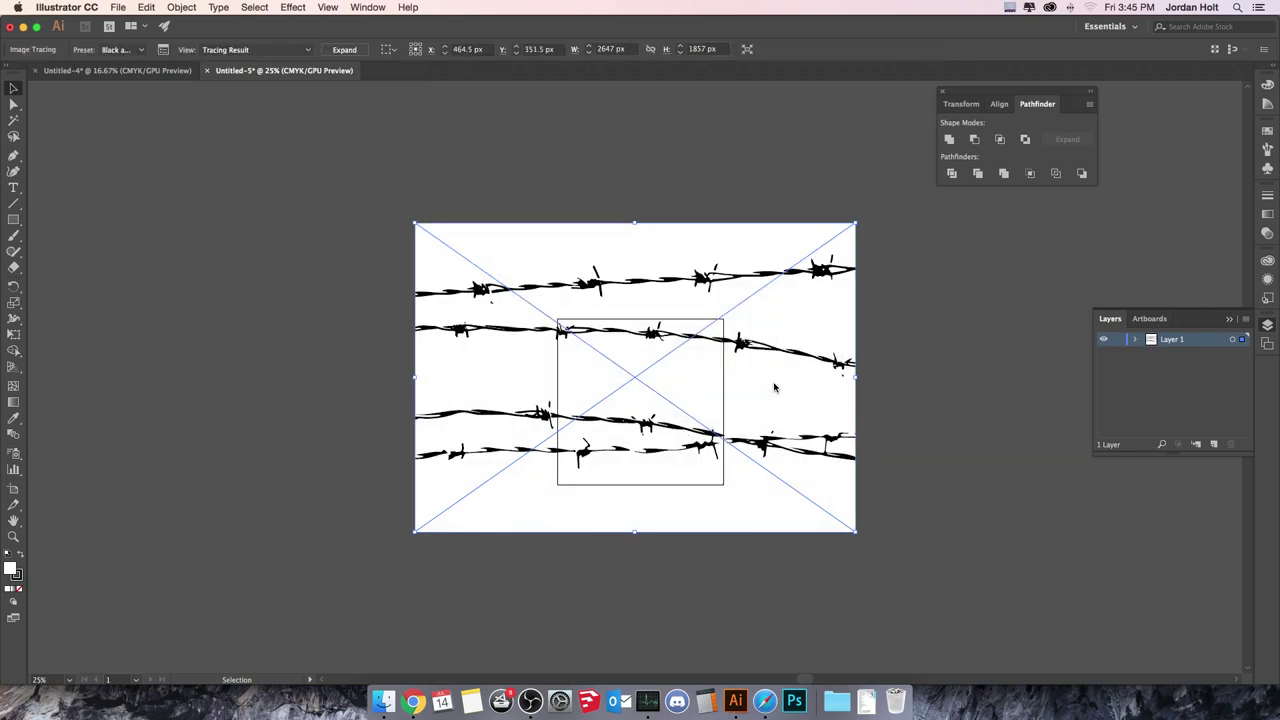
- Set the wire trace to Ignore White with threshold 149, then expand it into paths
click(163, 51)
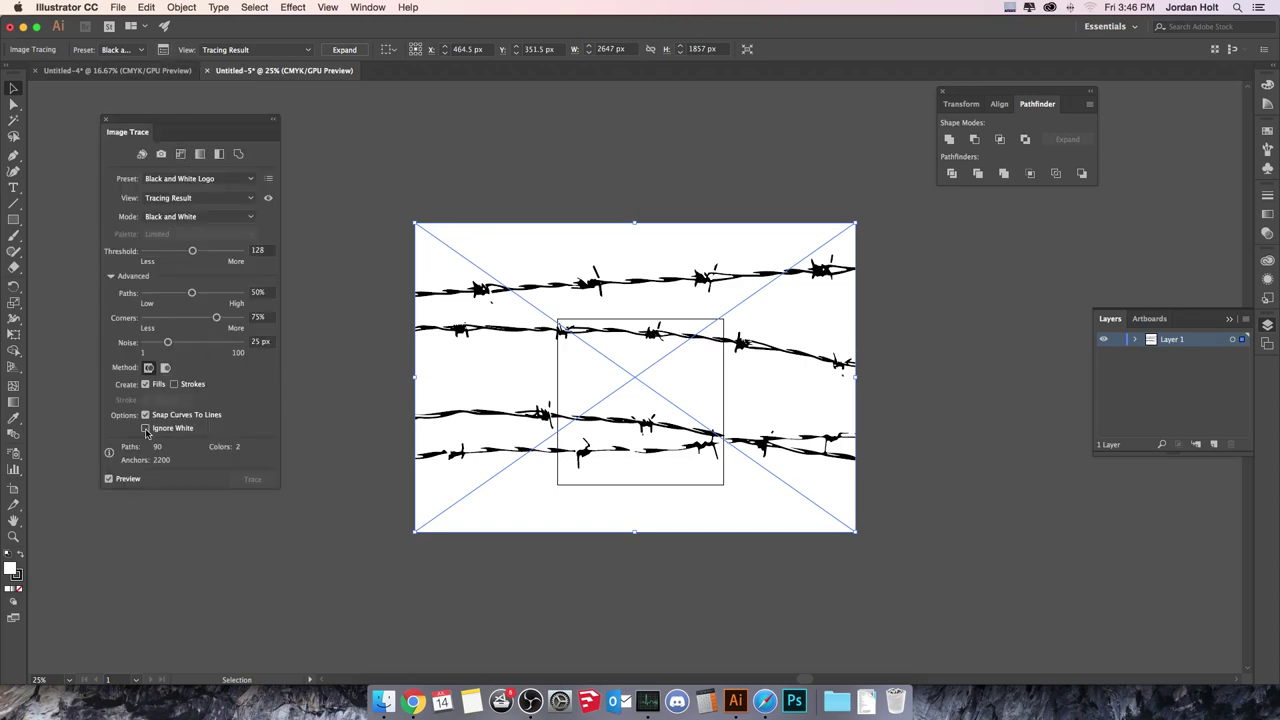
click(146, 428)
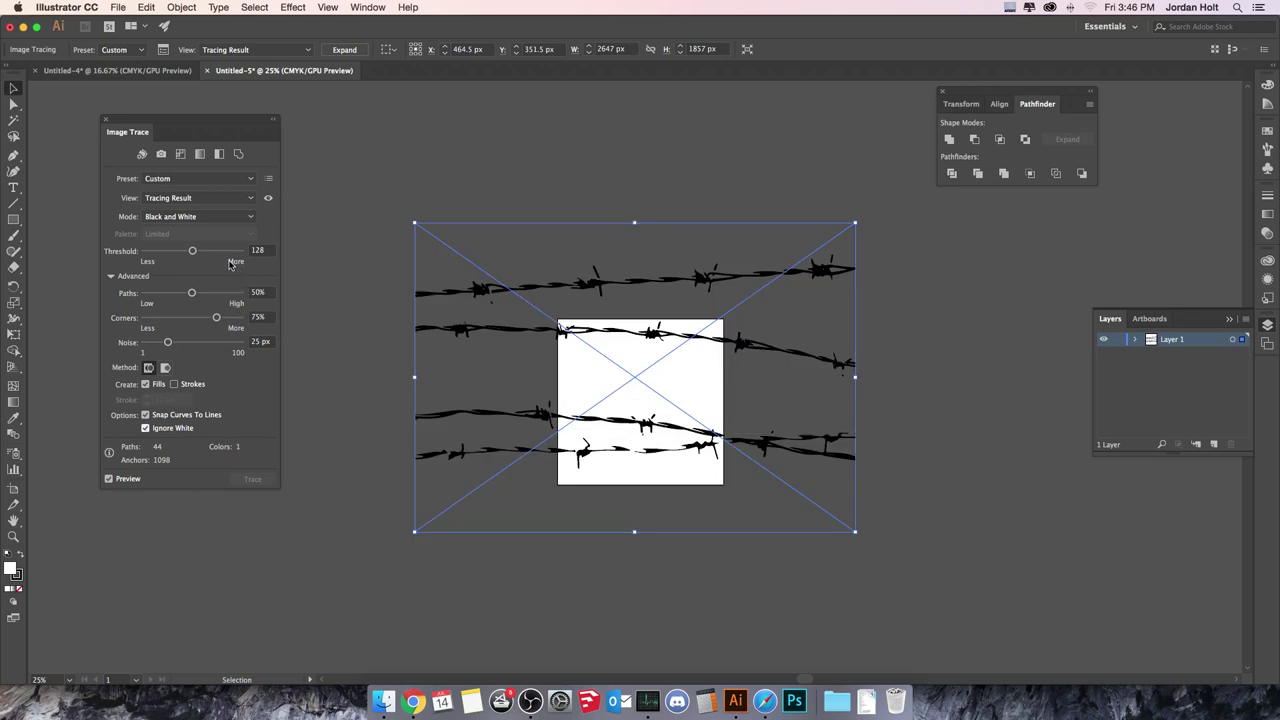
drag(193, 252, 201, 252)
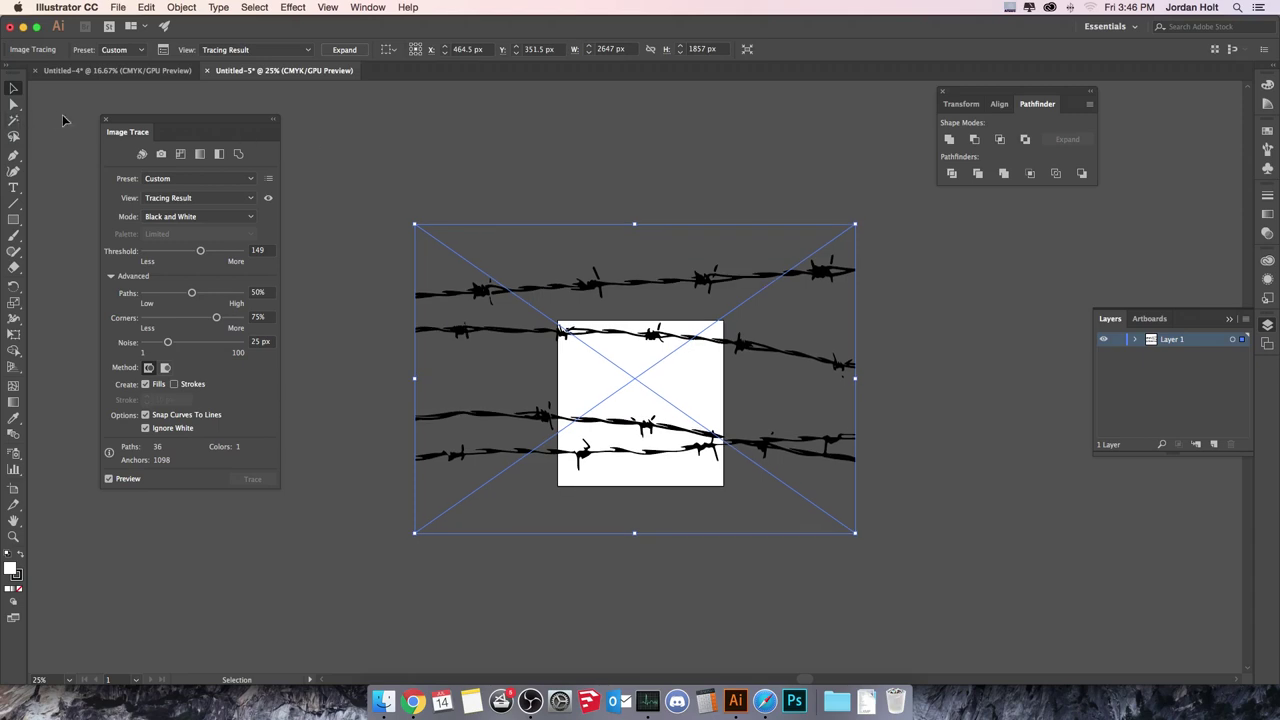
click(105, 119)
click(352, 52)
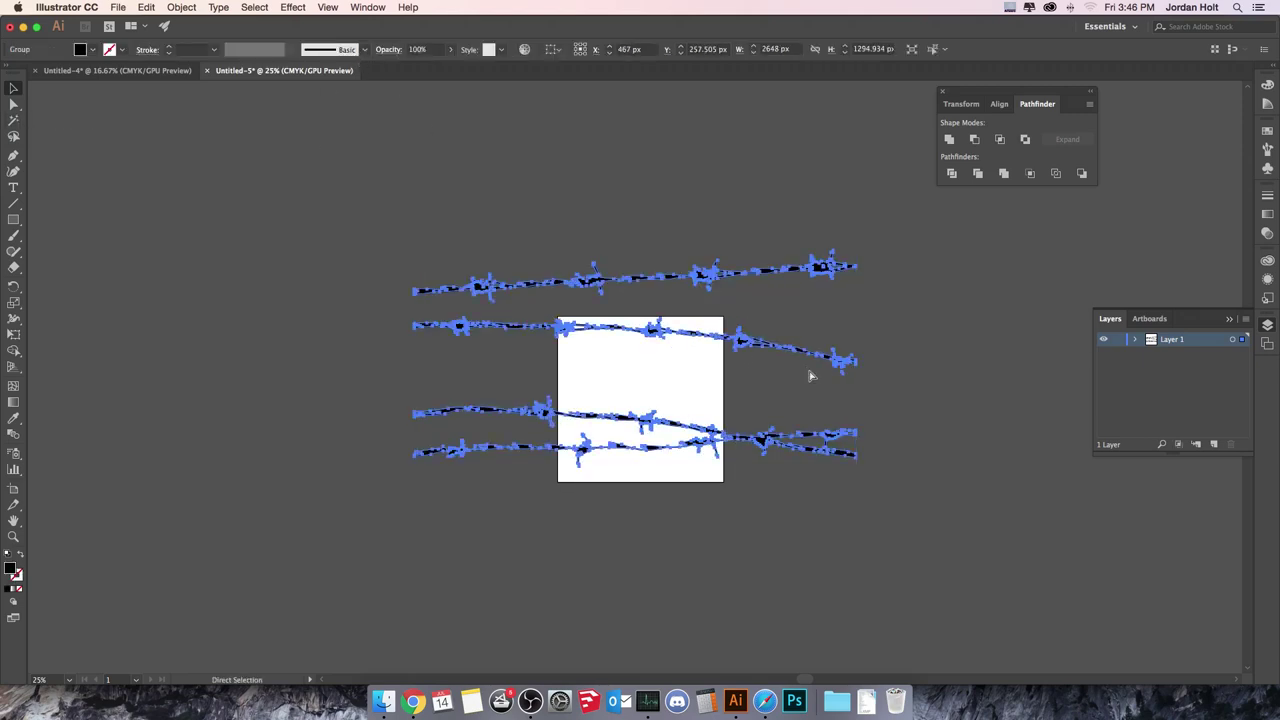
- In the poster document, add a new layer named 'Barbed Wire' above BG
click(127, 72)
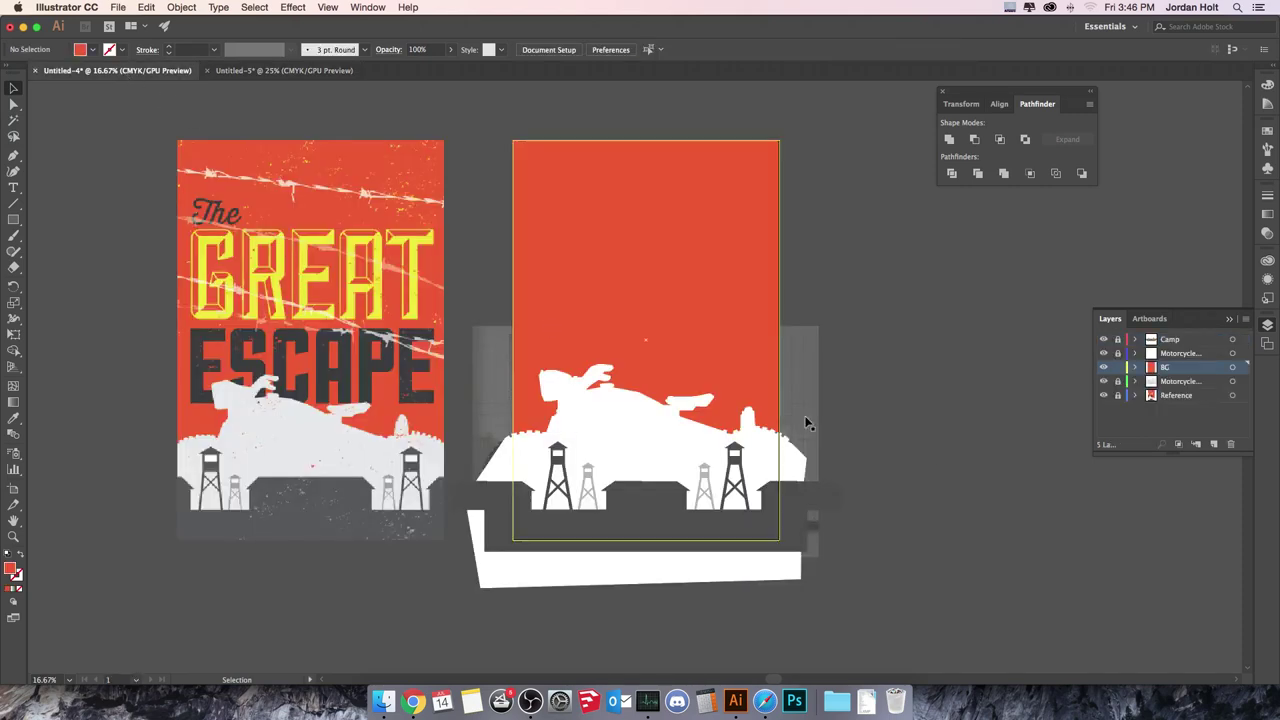
click(1216, 445)
double_click(1172, 368)
text(Barbed Wire)
key(Return)
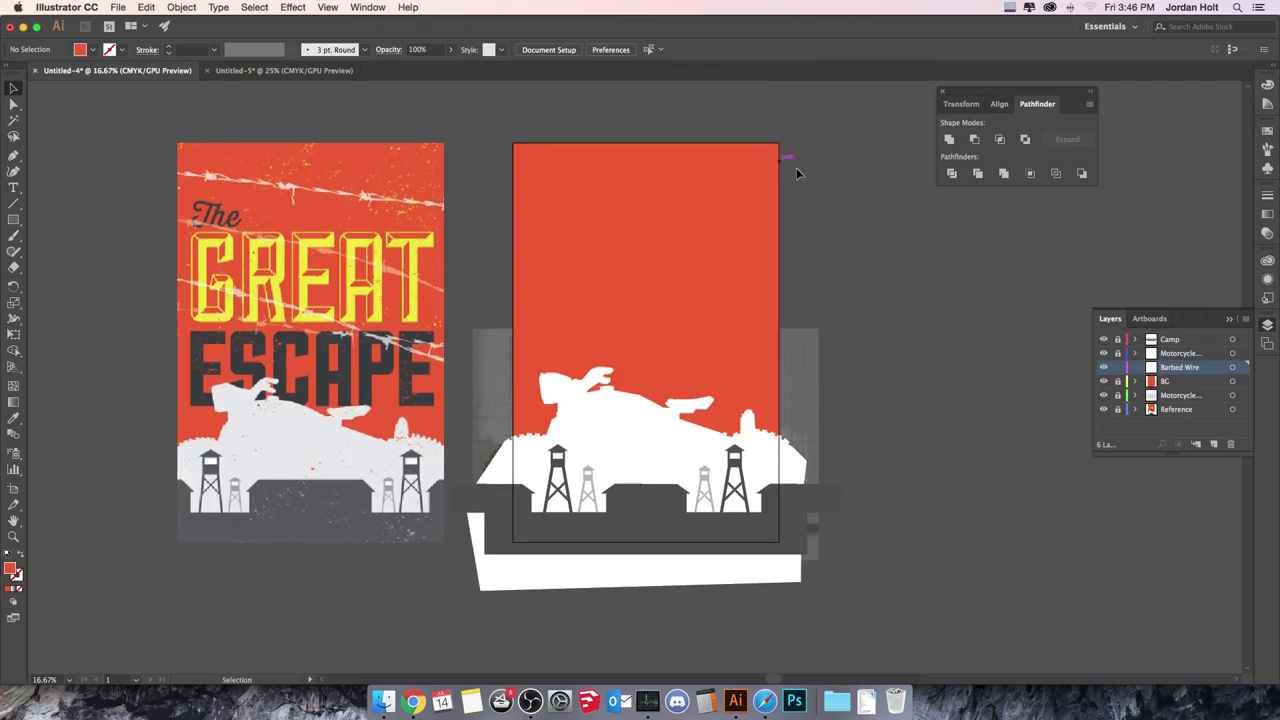
- Paste the barbed wire, enlarge it and tilt it diagonally across the poster's top
key(super+v)
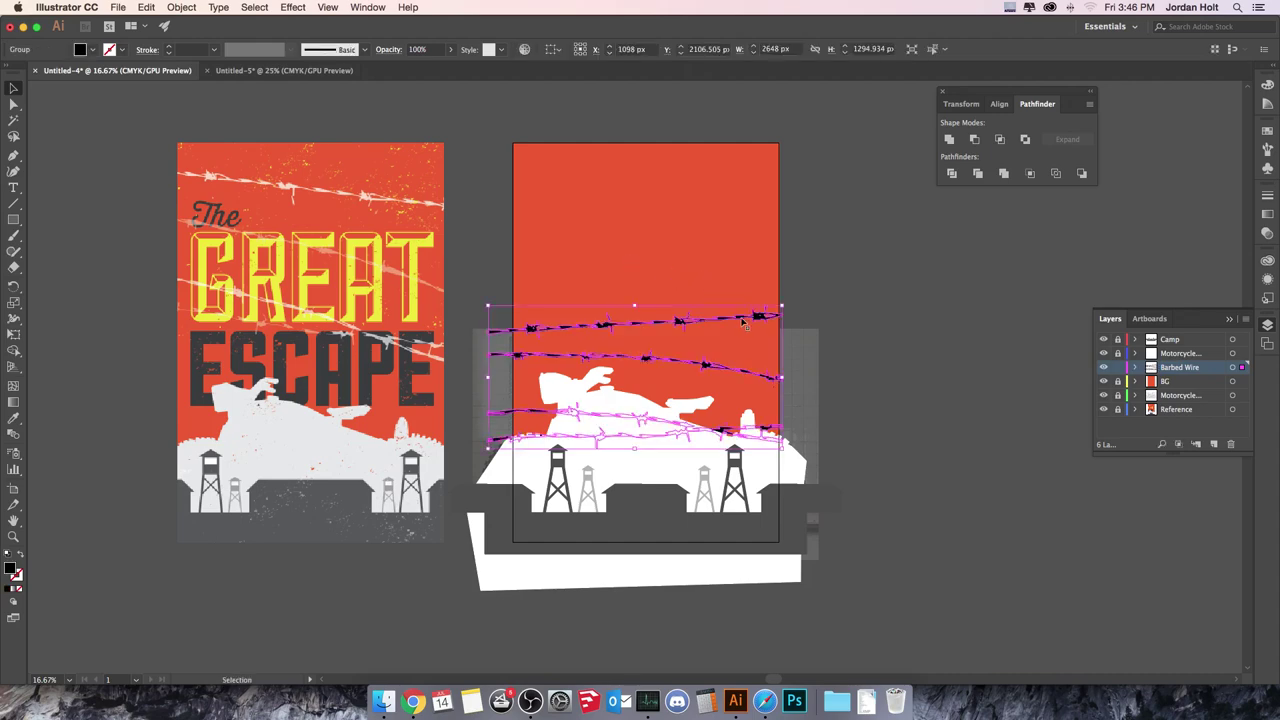
drag(785, 305, 891, 252)
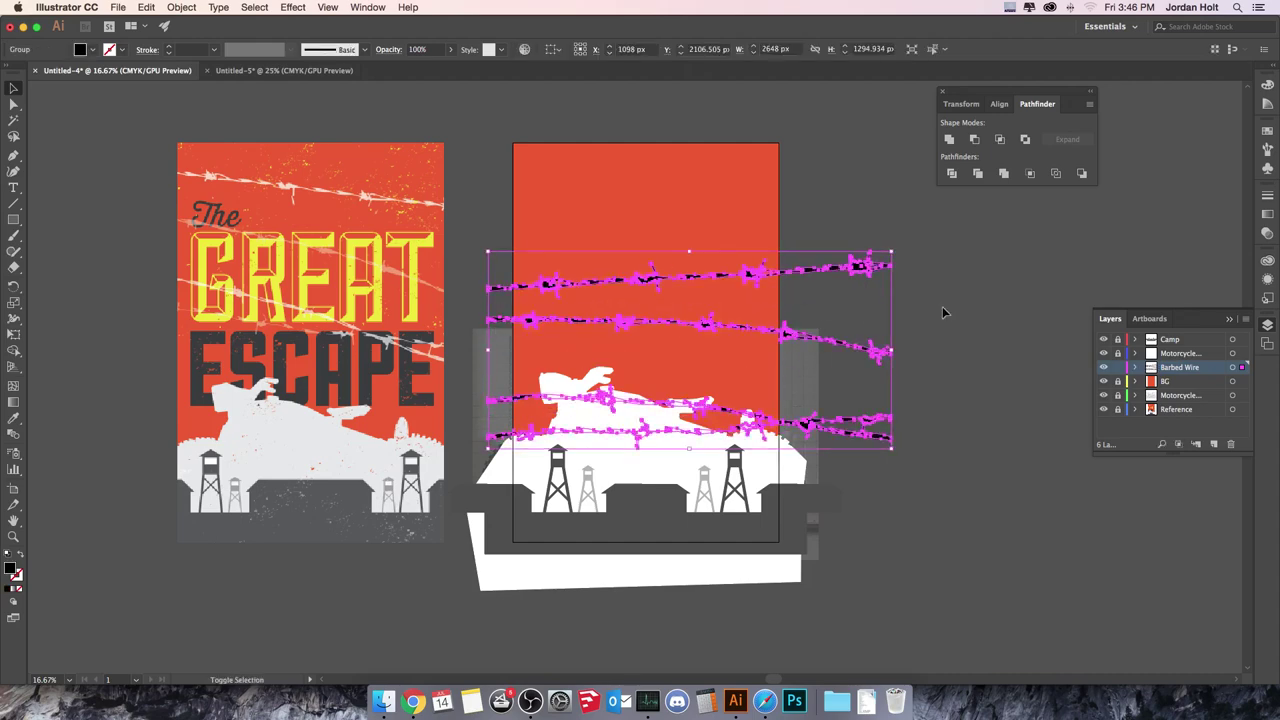
drag(900, 452, 918, 512)
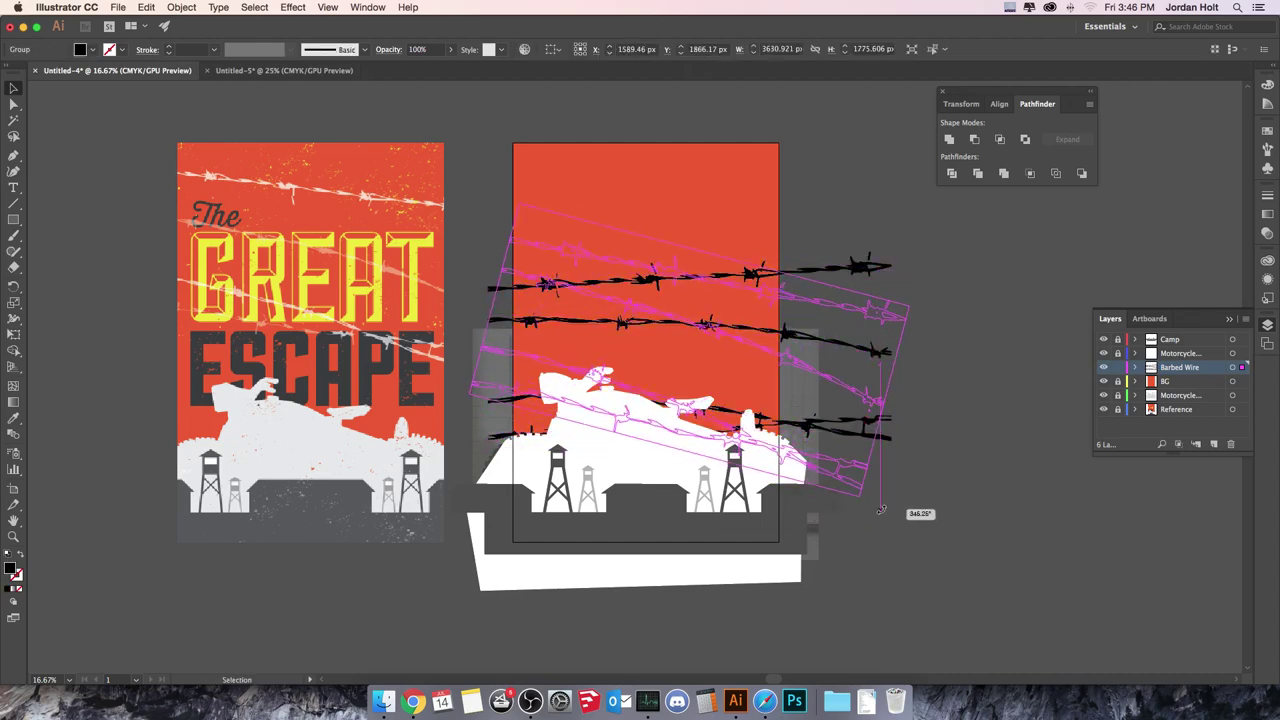
drag(670, 265, 645, 205)
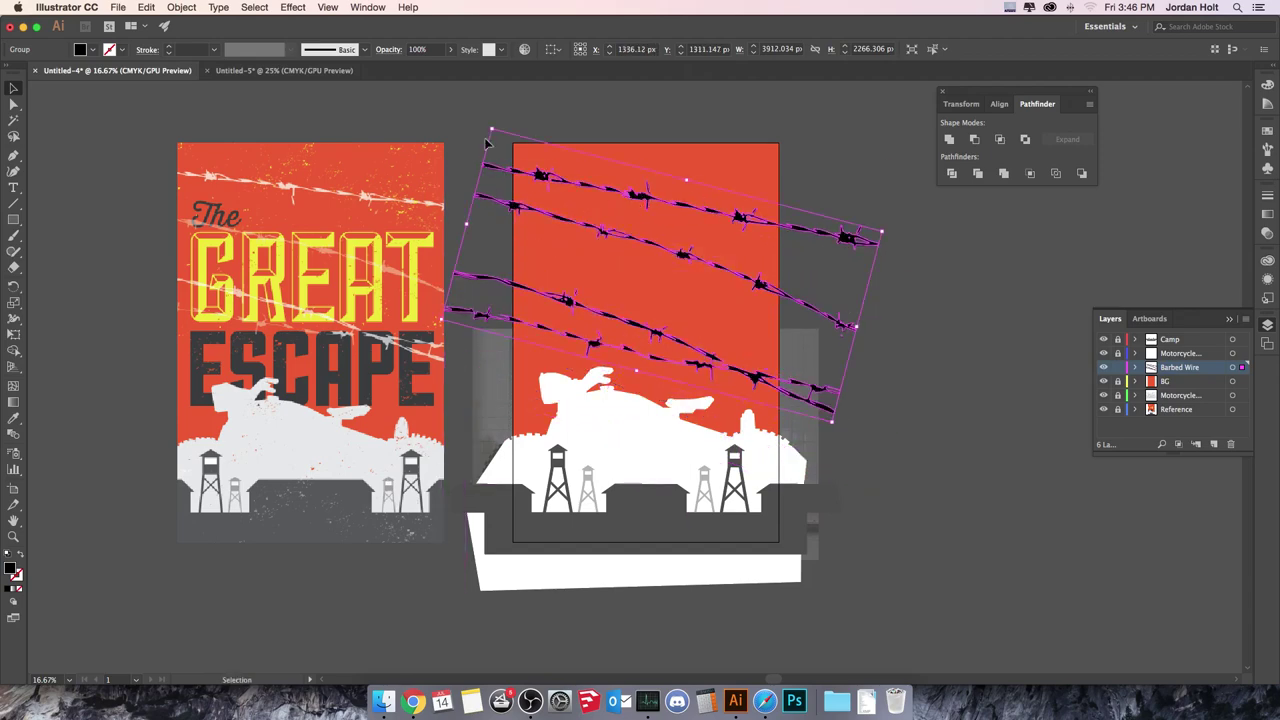
scroll(490, 130, up, 2)
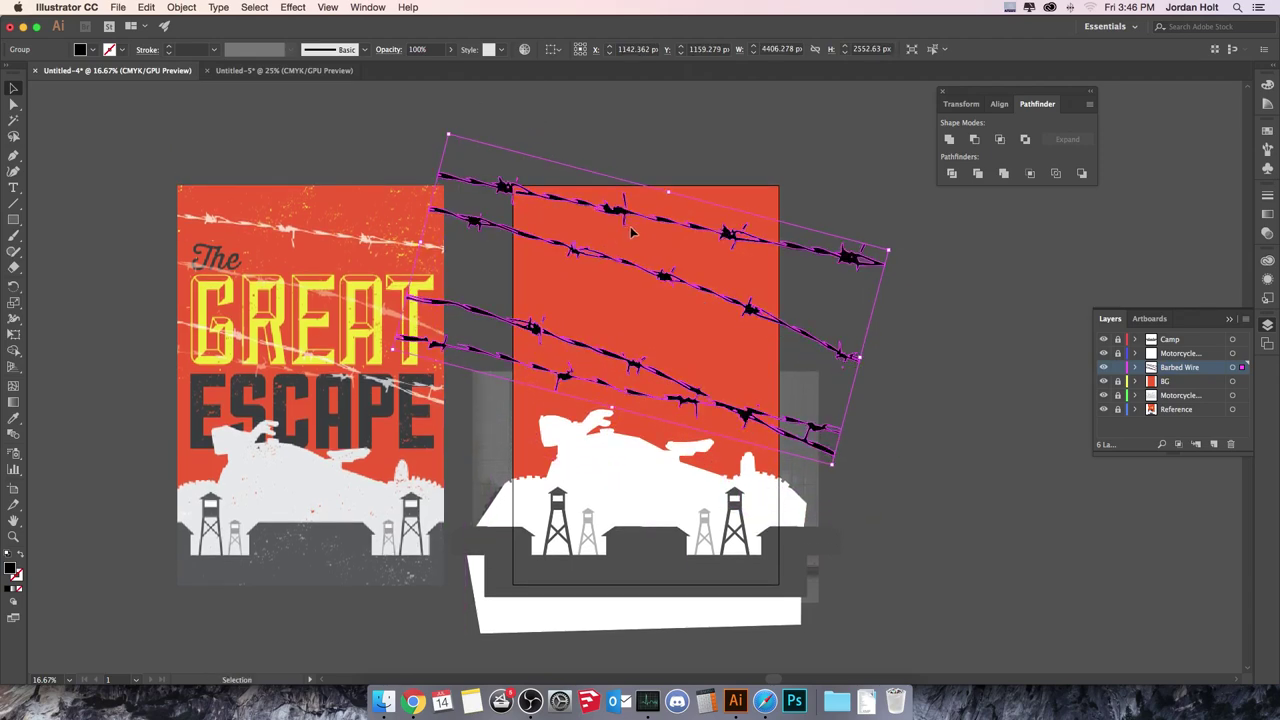
drag(618, 206, 635, 227)
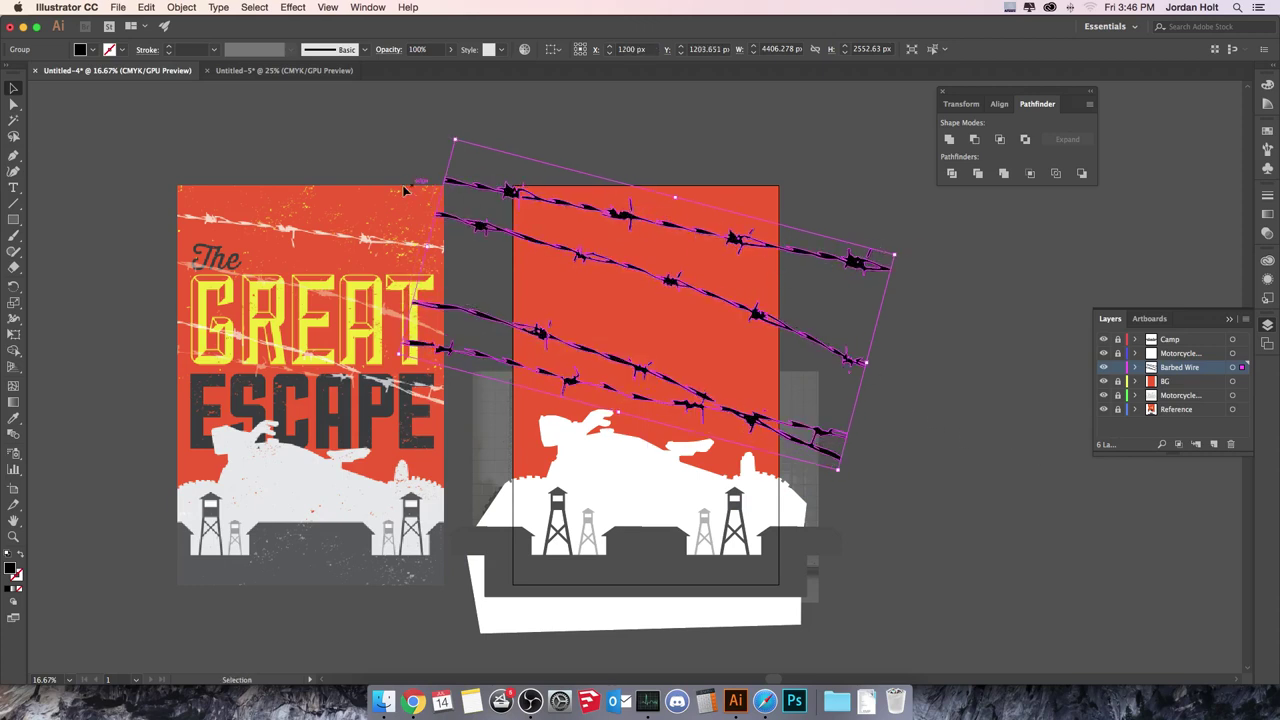
- Fill the barbed wire with white
click(96, 52)
click(32, 78)
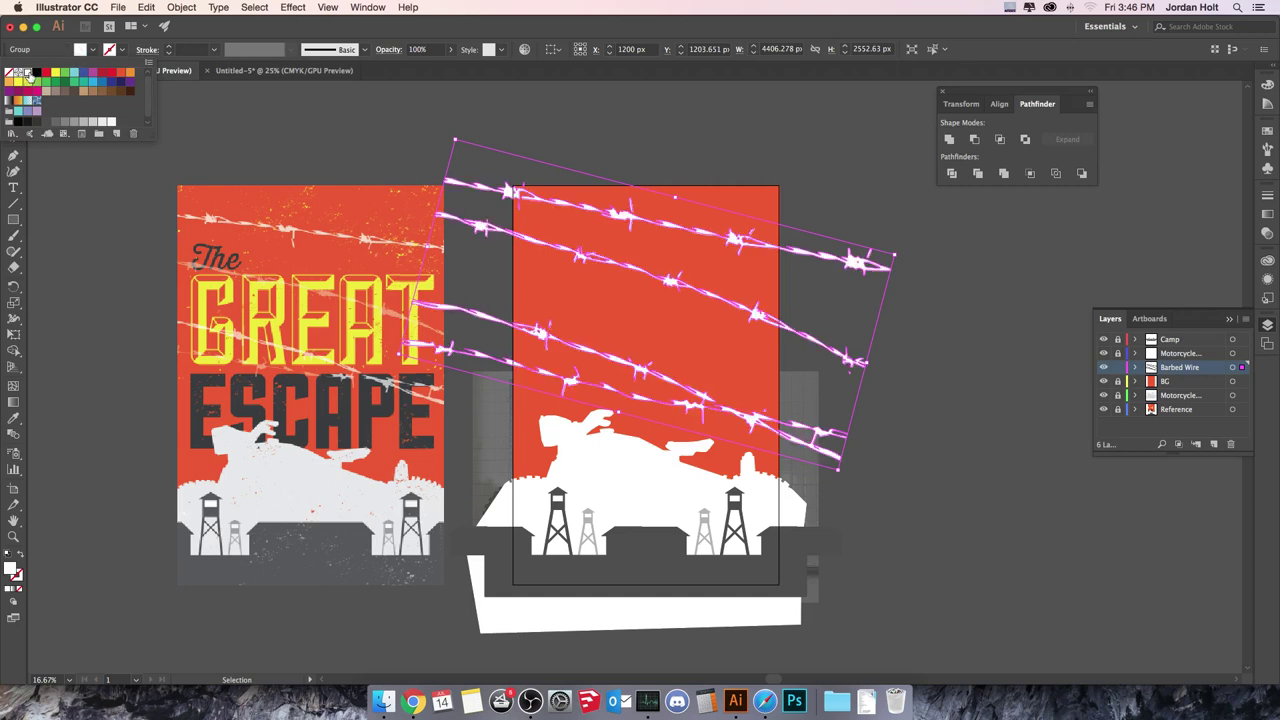
click(285, 143)
click(378, 157)
- Ungroup the barbed wire into separate strands
click(782, 322)
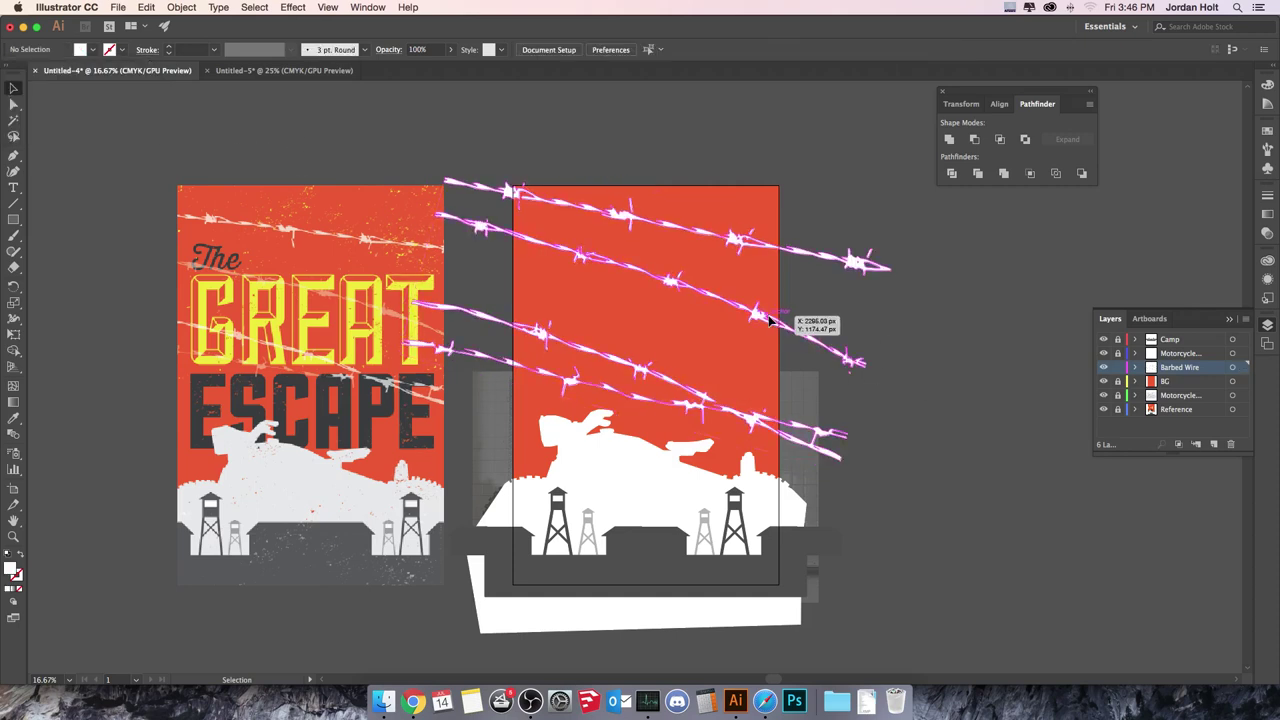
click(367, 143)
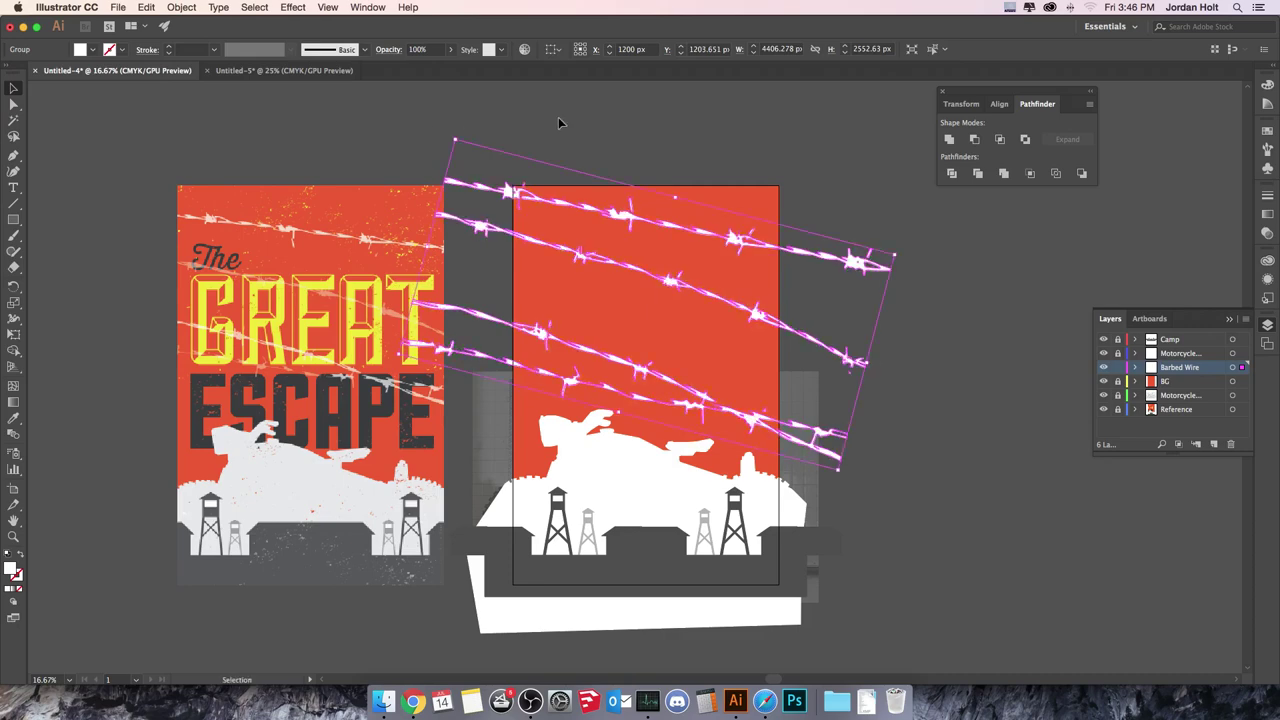
click(590, 262)
click(181, 7)
click(203, 69)
click(317, 115)
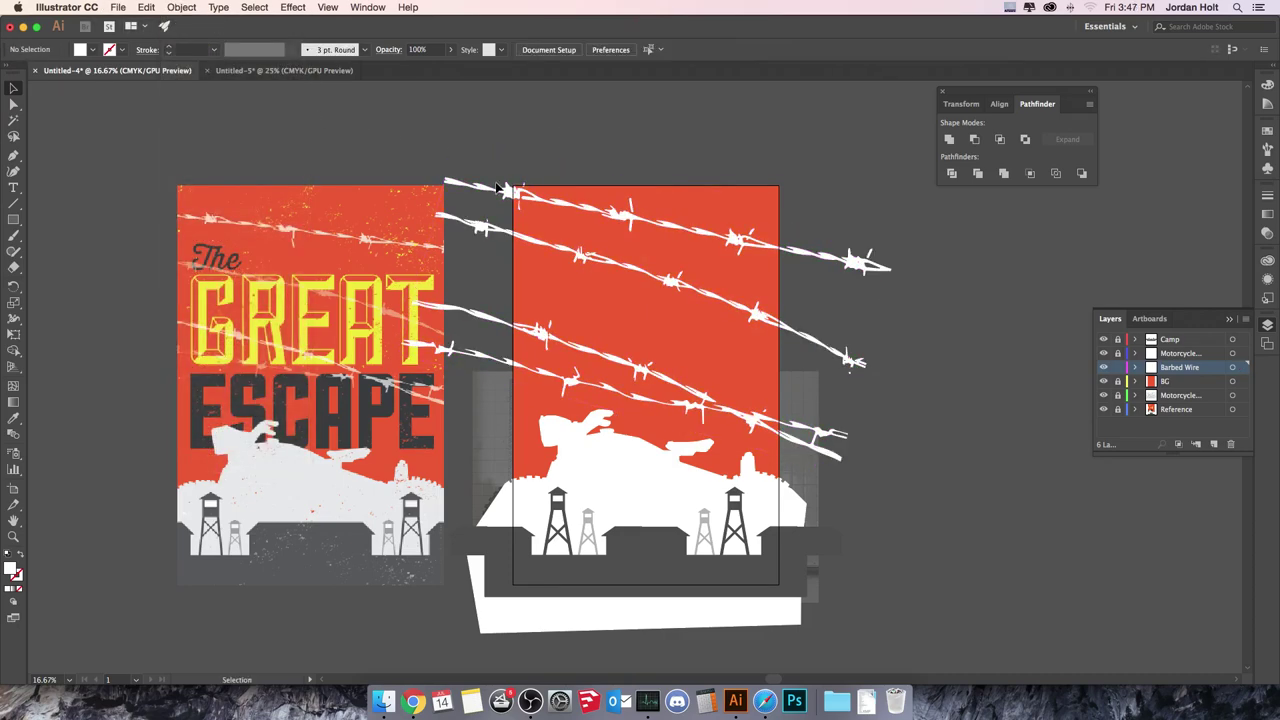
- Recolour one wire strand salmon red using the Color Picker
click(532, 244)
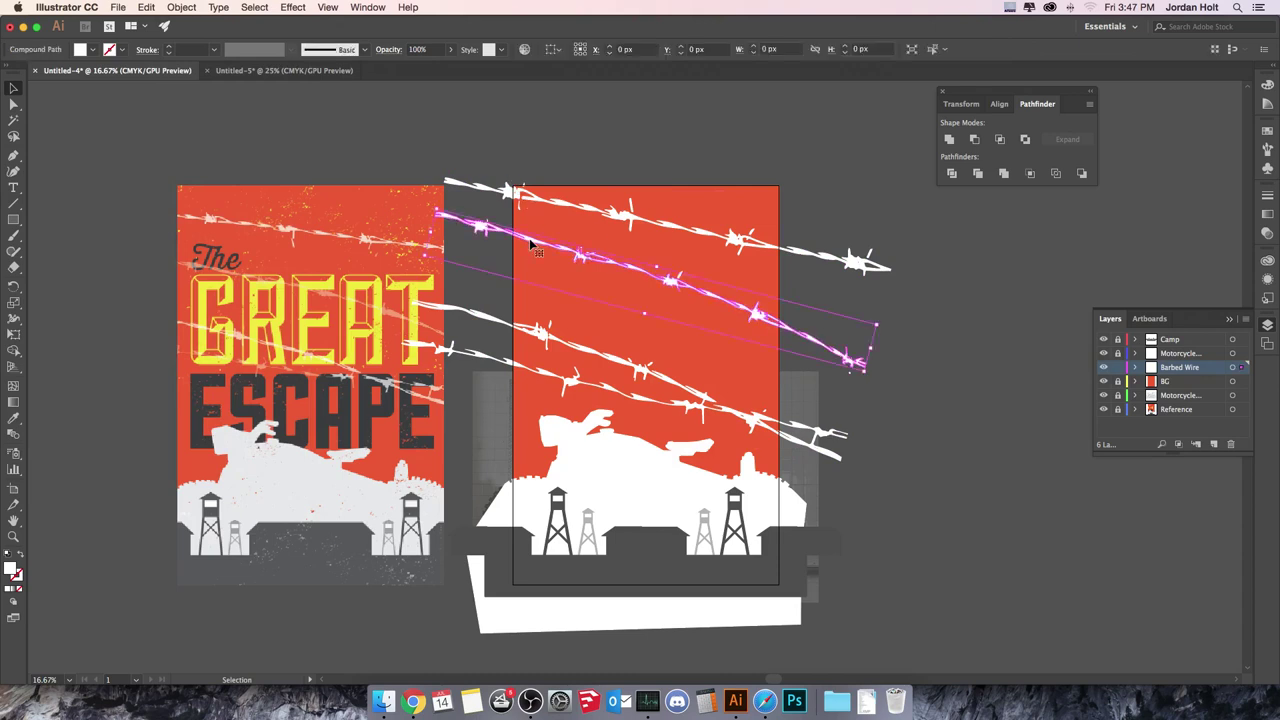
click(92, 50)
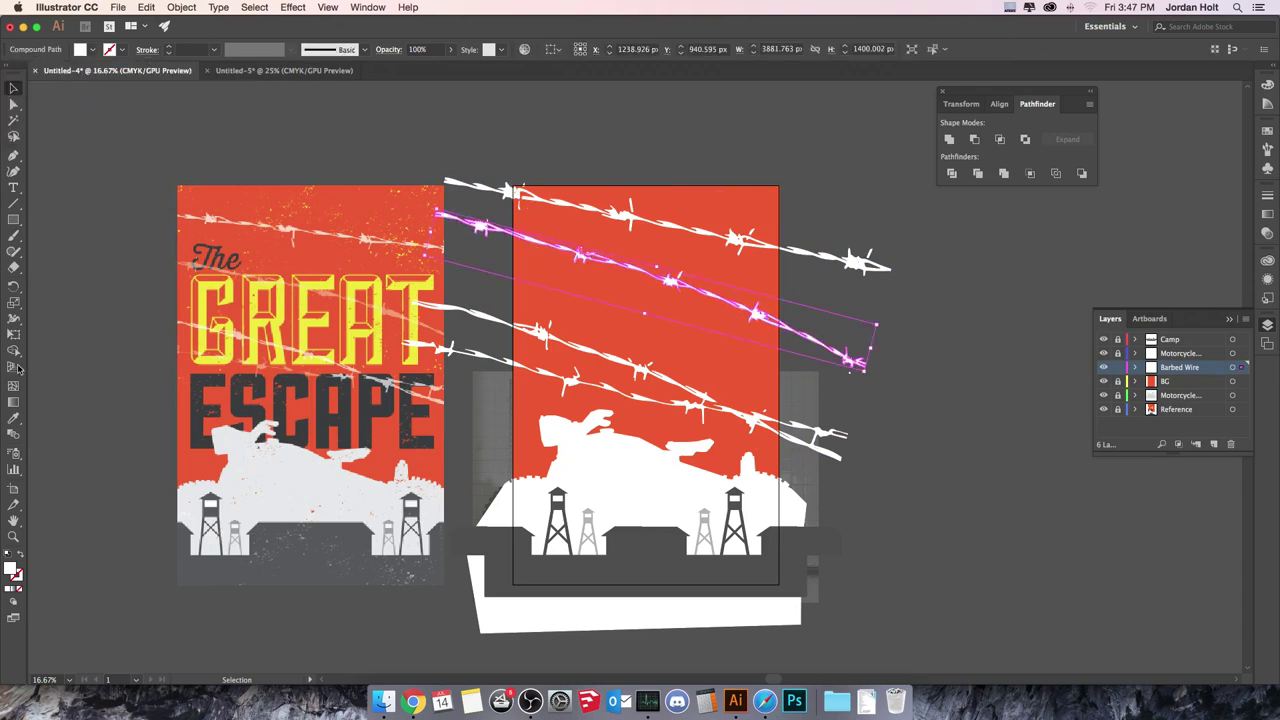
double_click(13, 571)
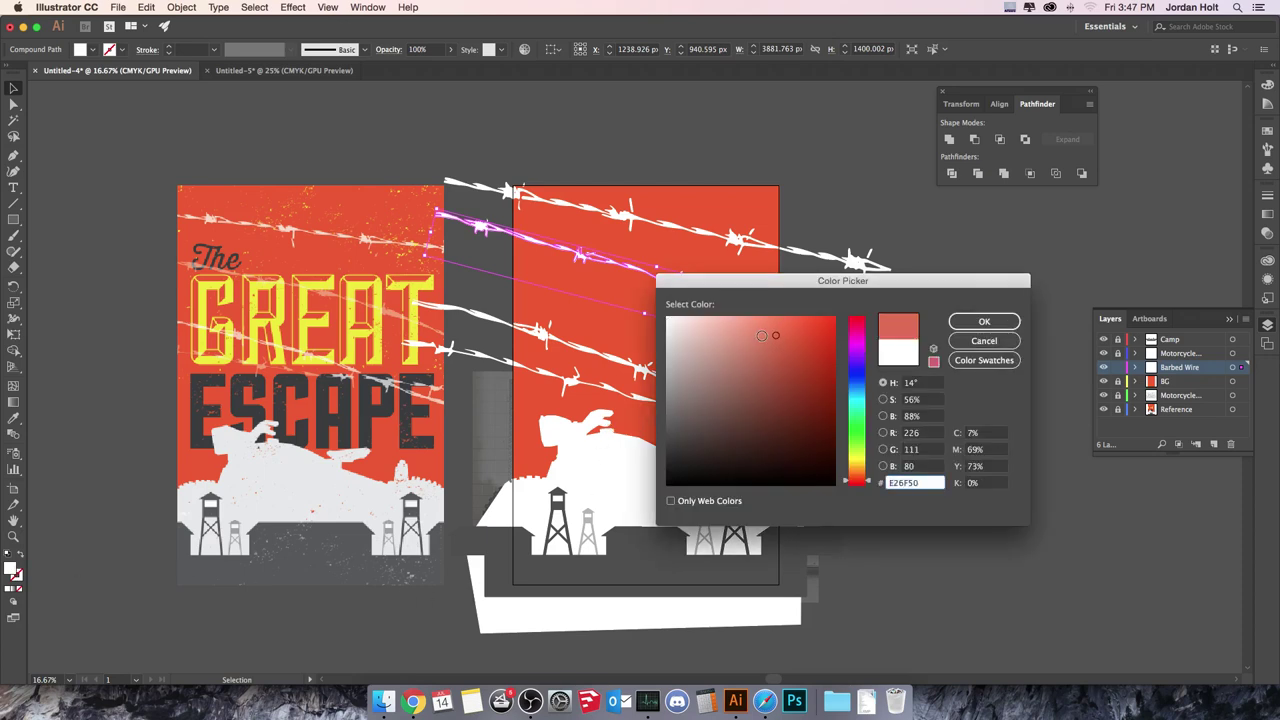
click(743, 336)
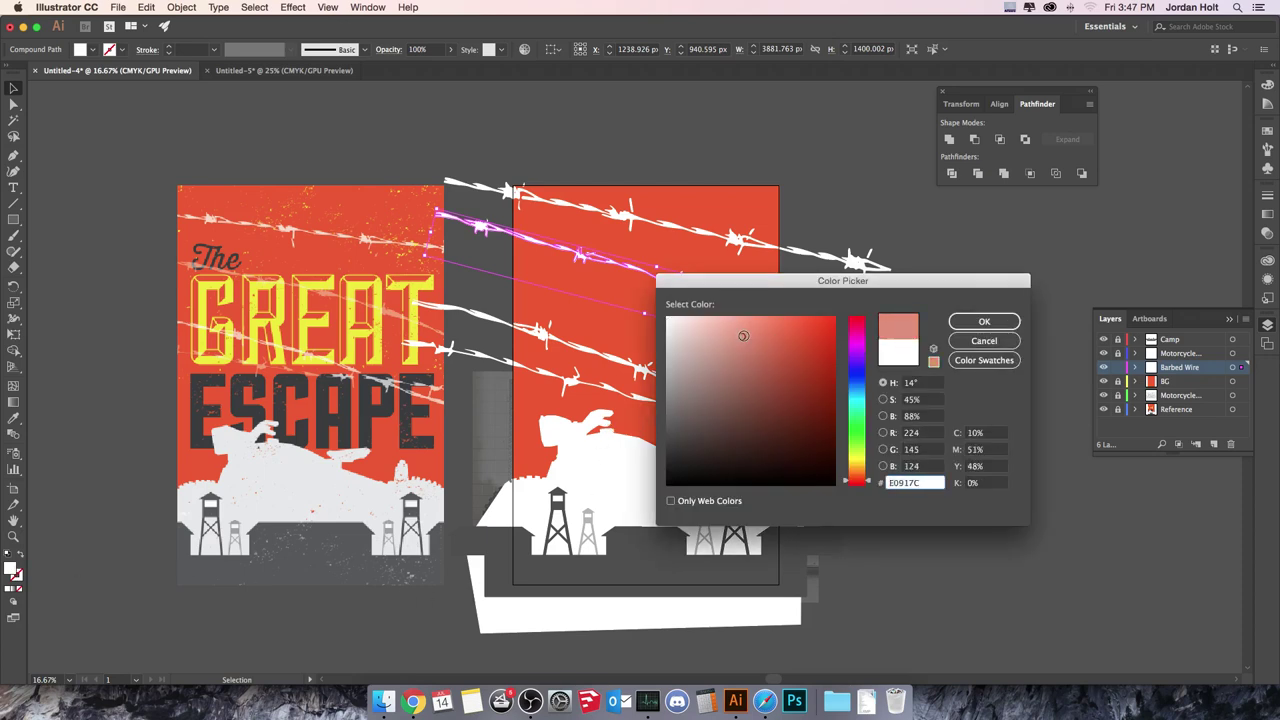
click(984, 322)
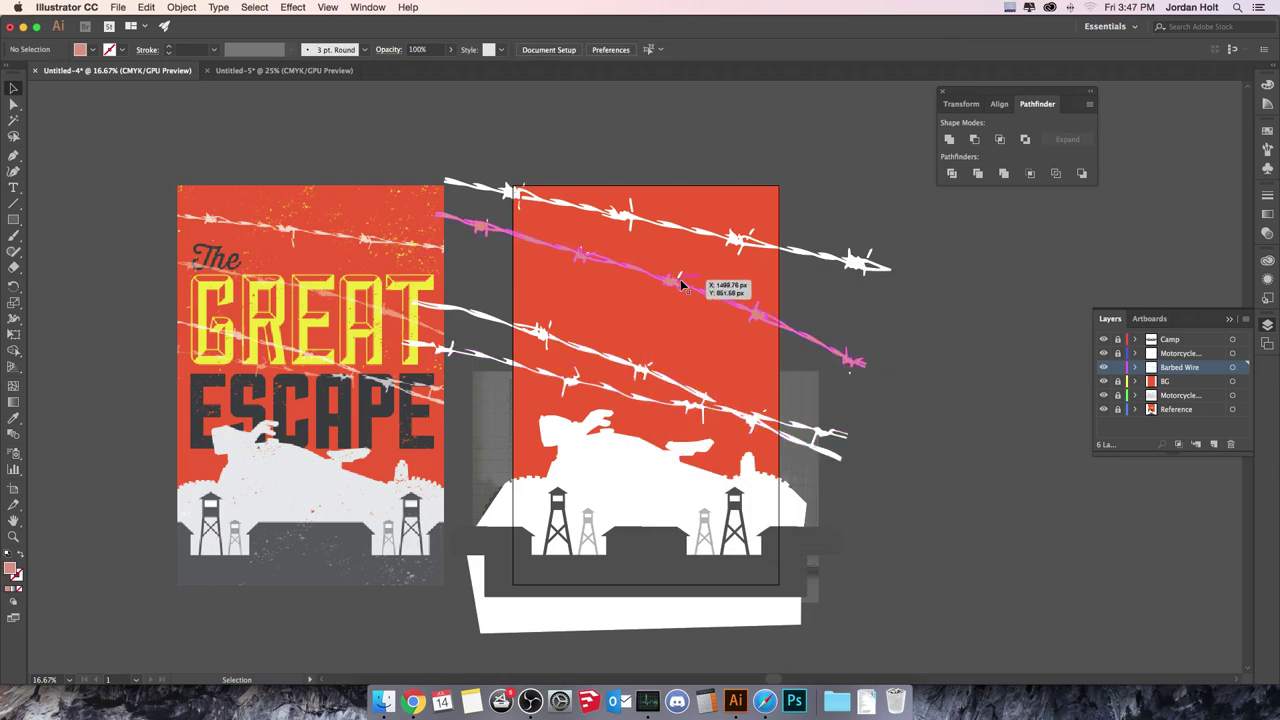
- Give a second wire strand a light pink fill
click(645, 375)
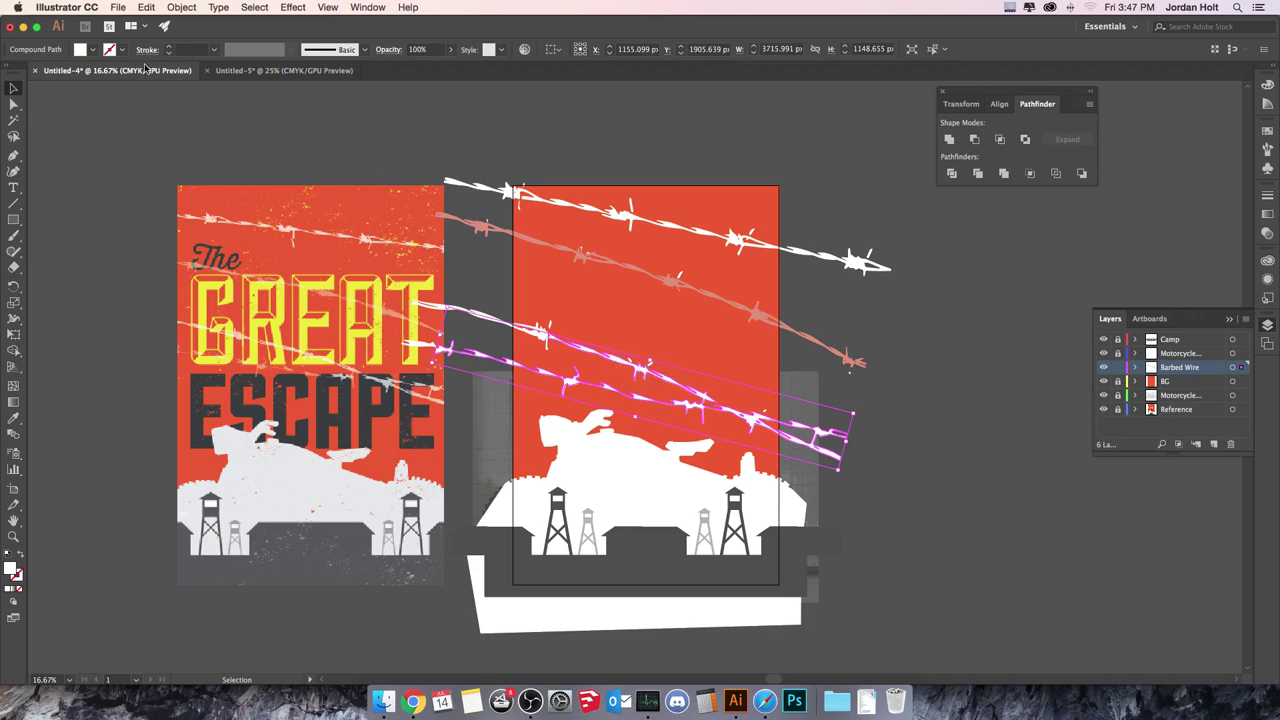
double_click(12, 569)
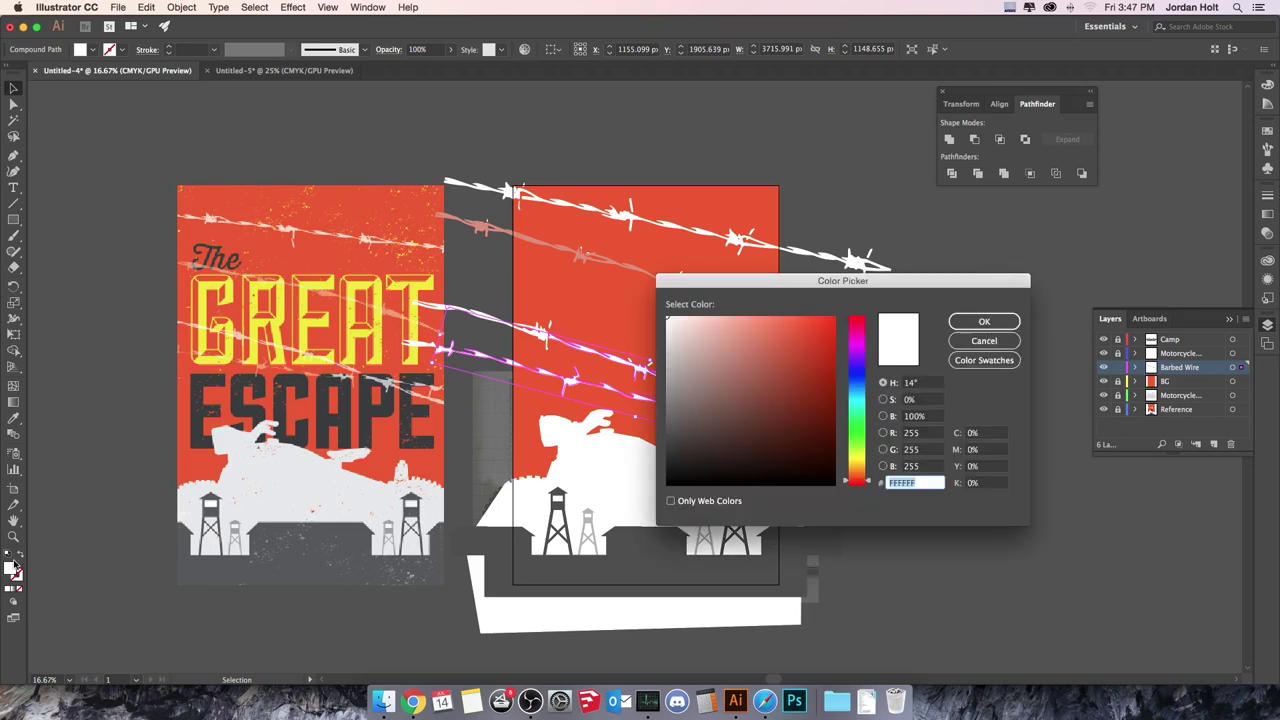
click(687, 325)
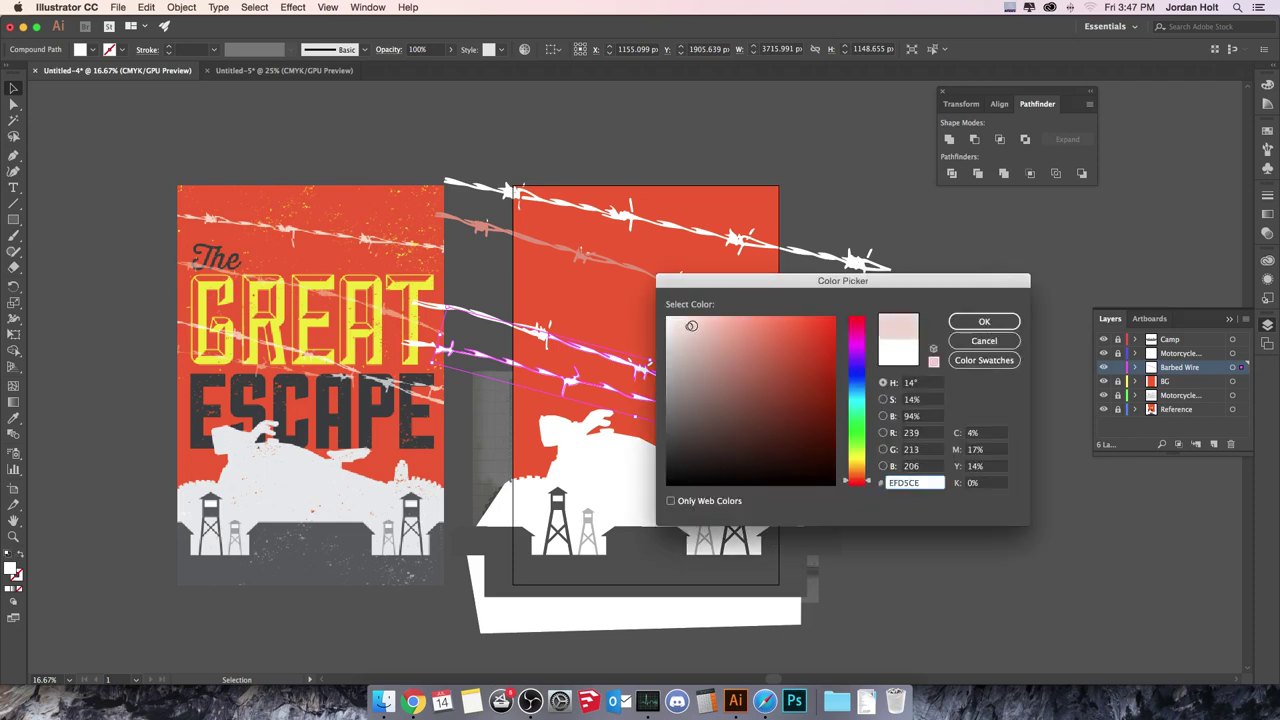
click(984, 321)
click(992, 360)
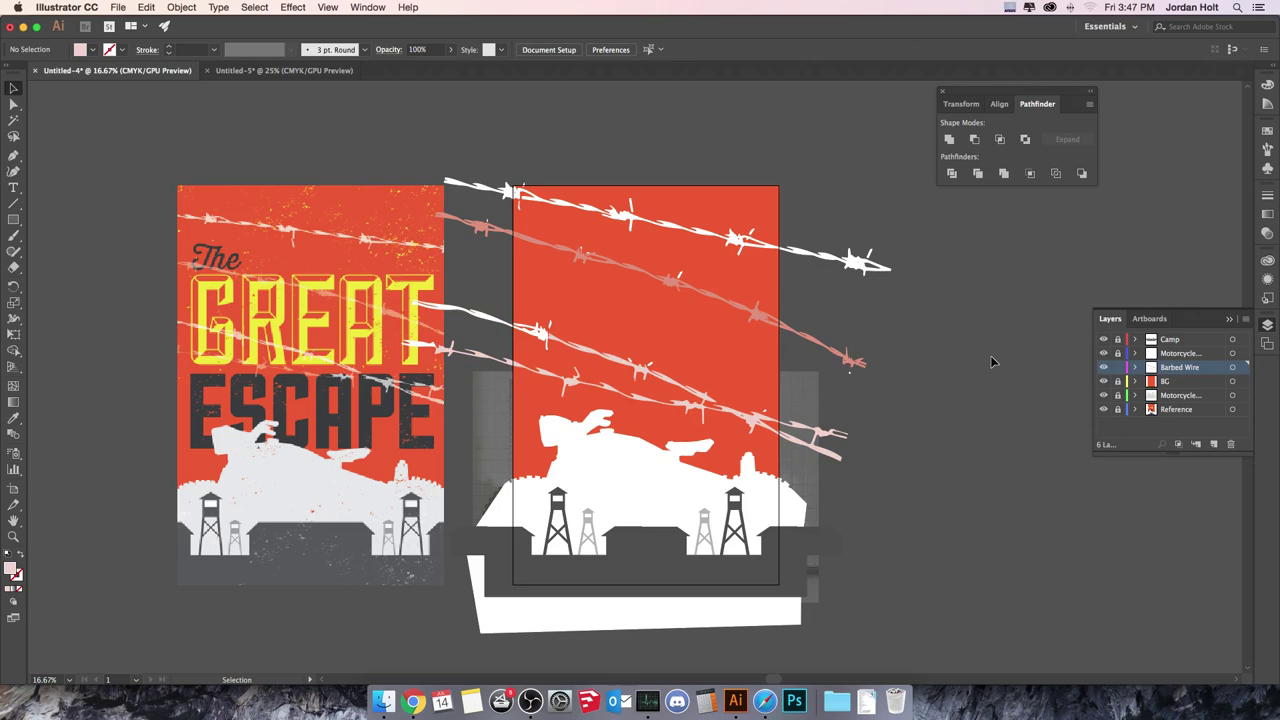
- Lighten another barbed-wire strand to a paler pink
click(758, 311)
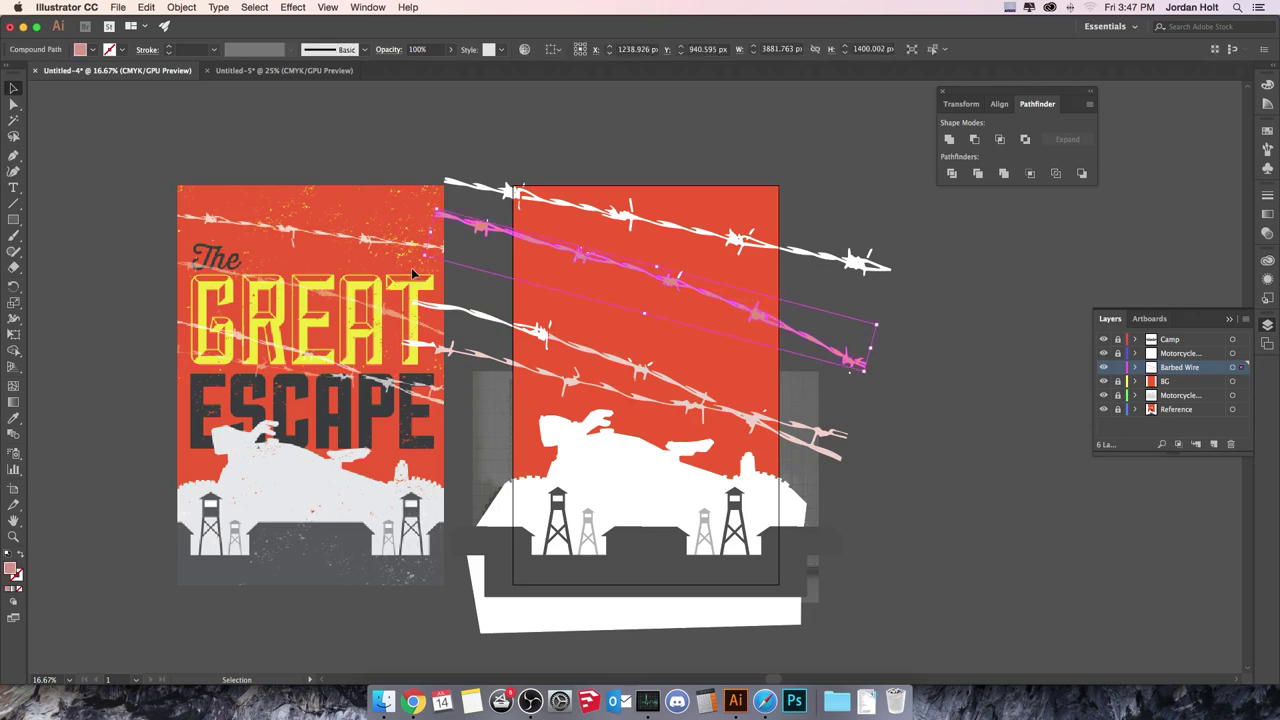
double_click(11, 569)
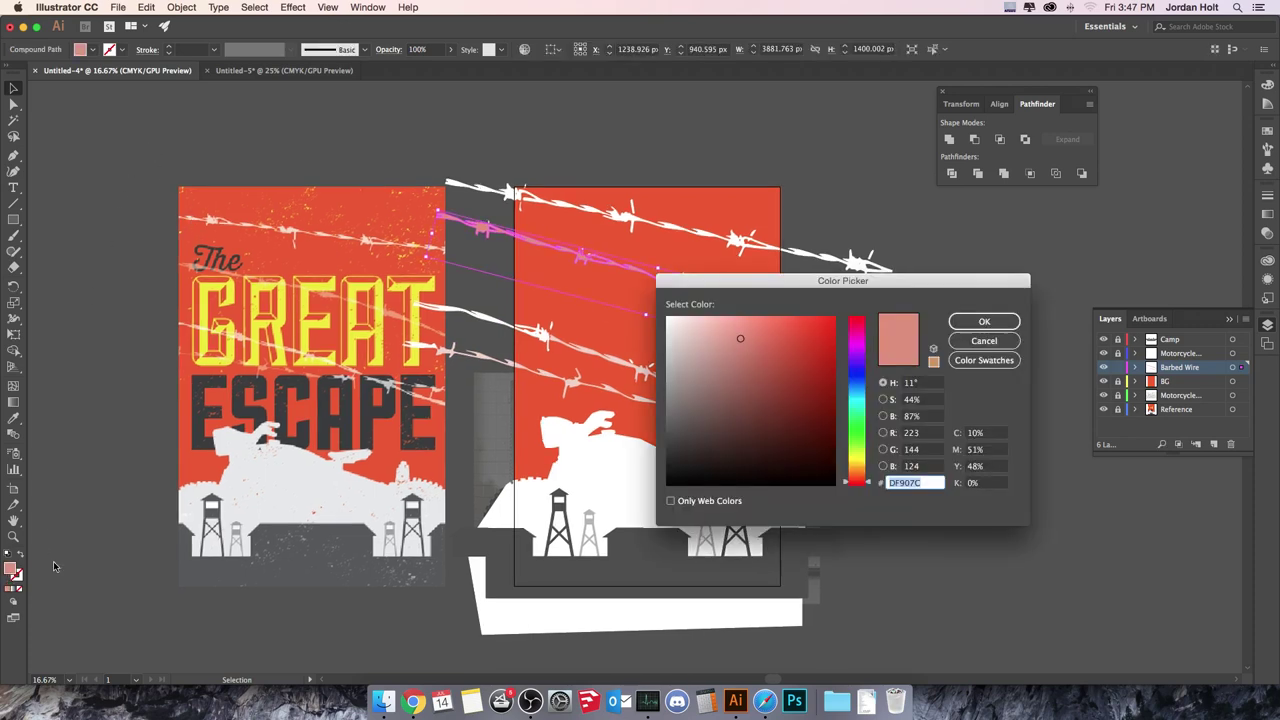
click(721, 329)
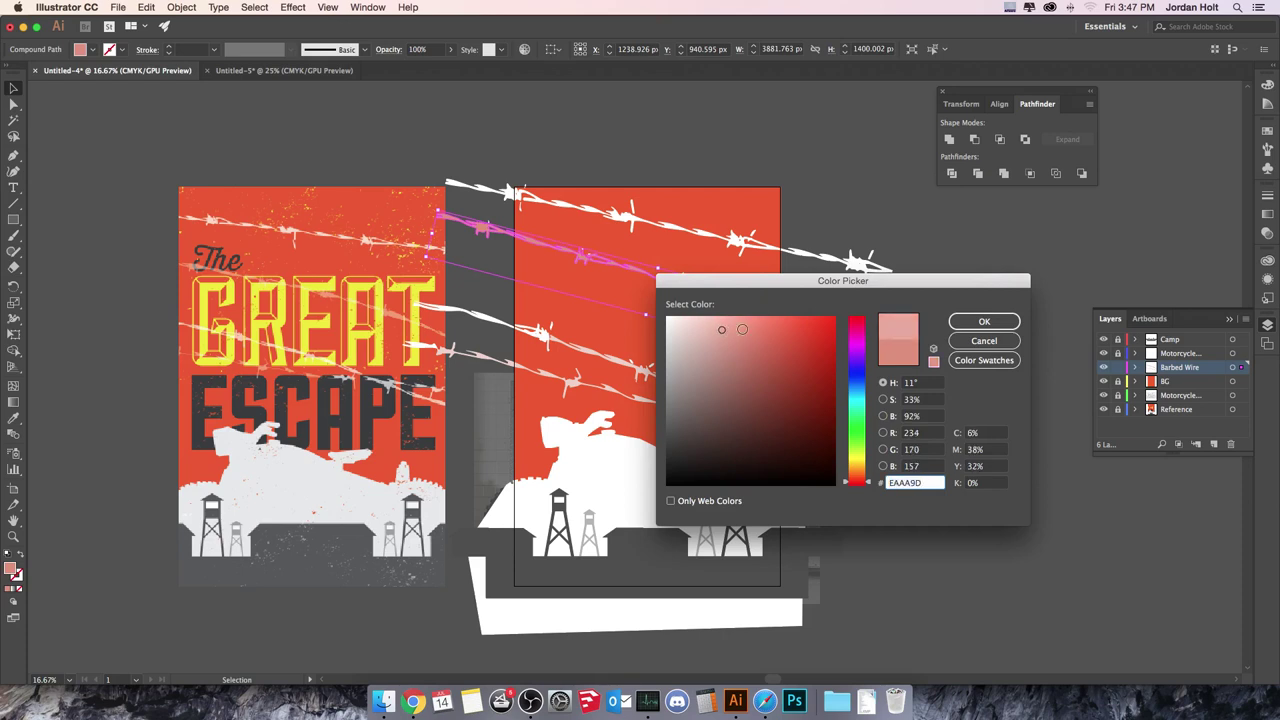
click(1010, 321)
click(977, 307)
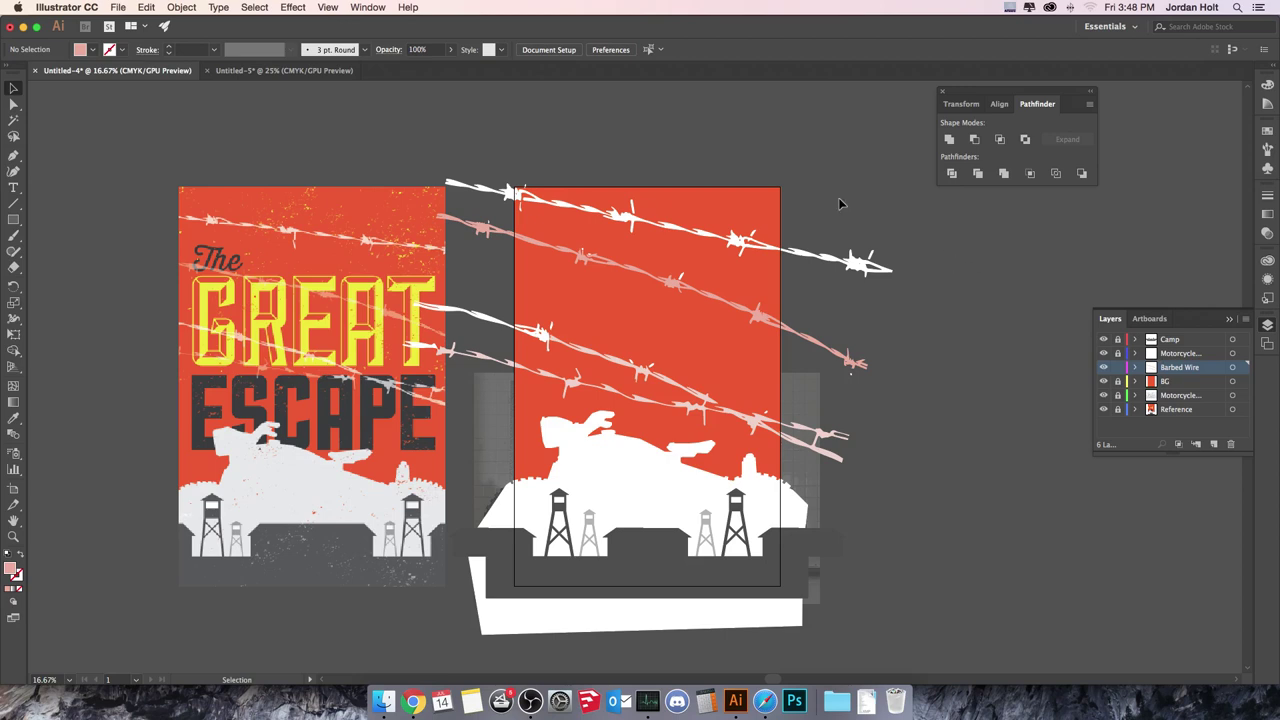
- In the second document, replace the barbed wire with the Texture.JPG photo
click(284, 70)
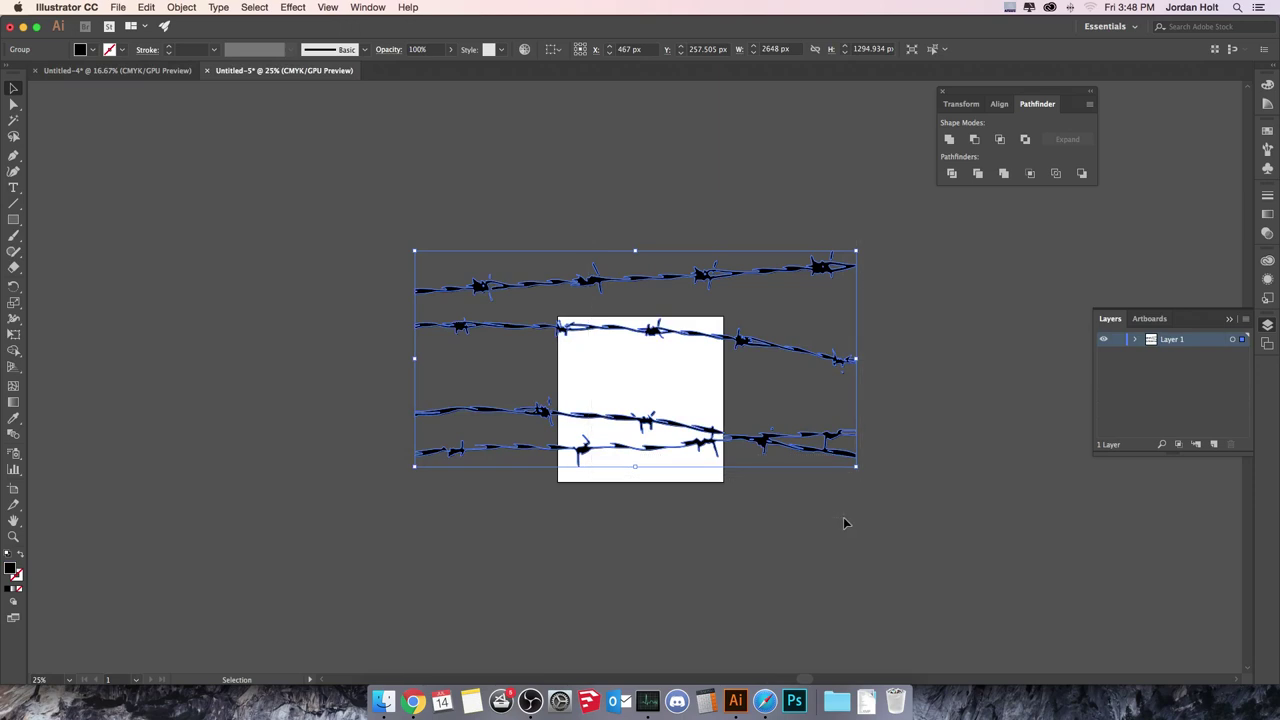
key(Delete)
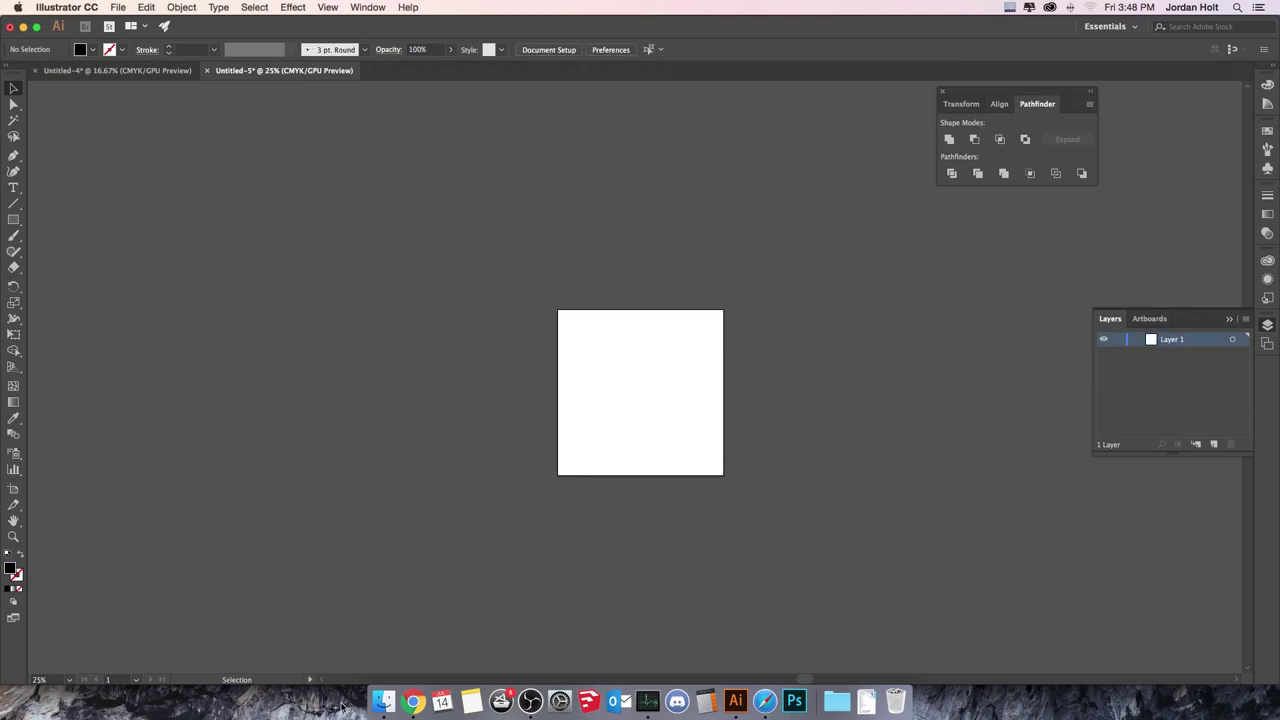
click(375, 700)
mouse_move(1091, 415)
mouse_down()
mouse_move(647, 395)
mouse_move(640, 420)
mouse_up()
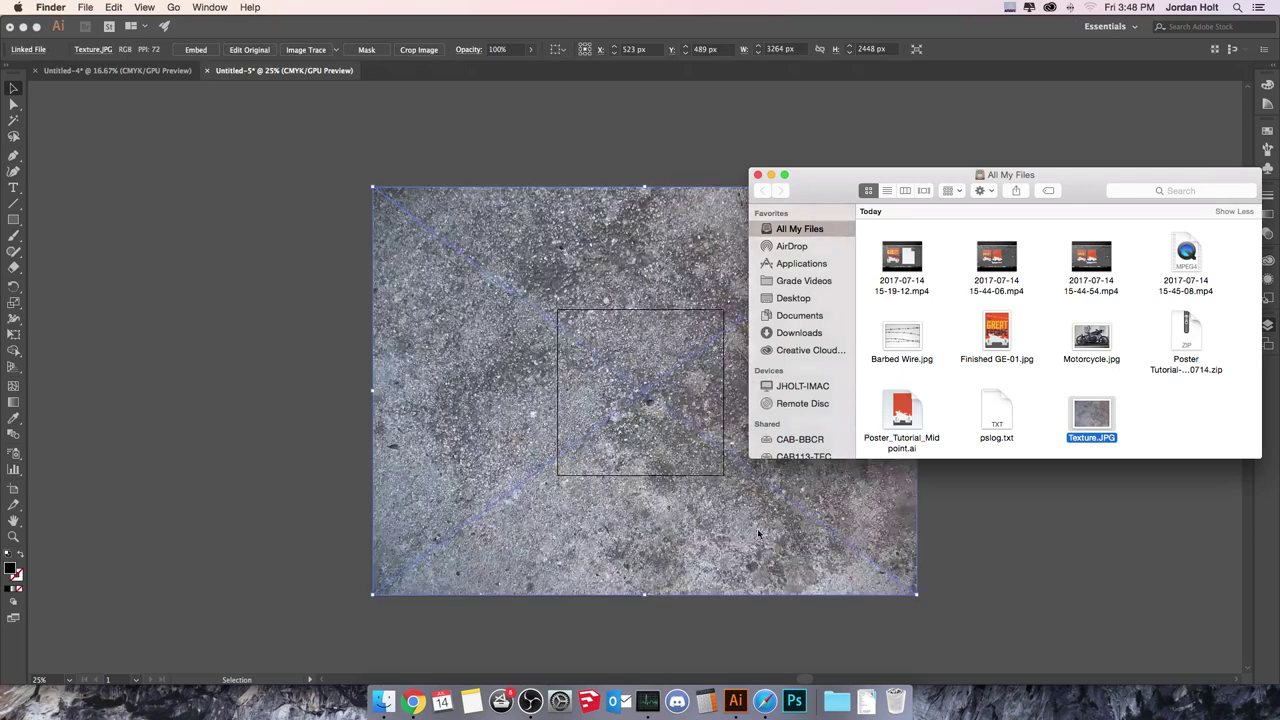
click(1007, 537)
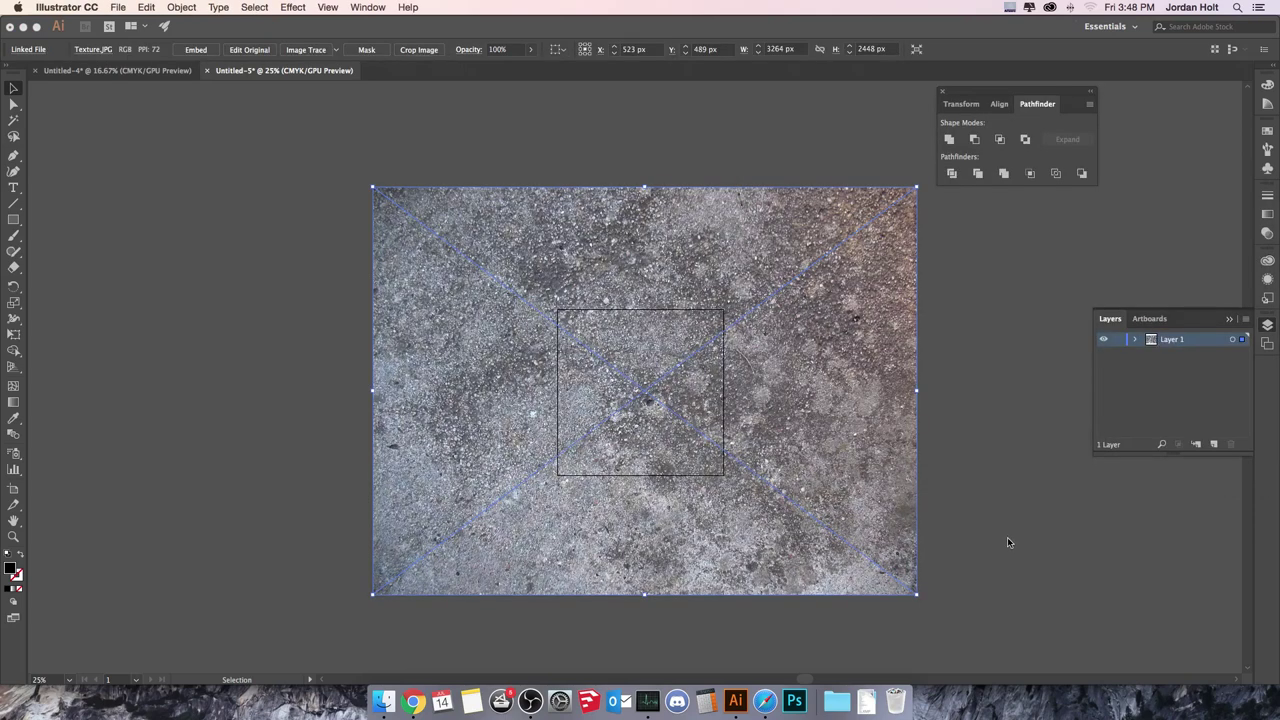
- Image-trace the texture photo with the Black and White Logo preset
click(336, 49)
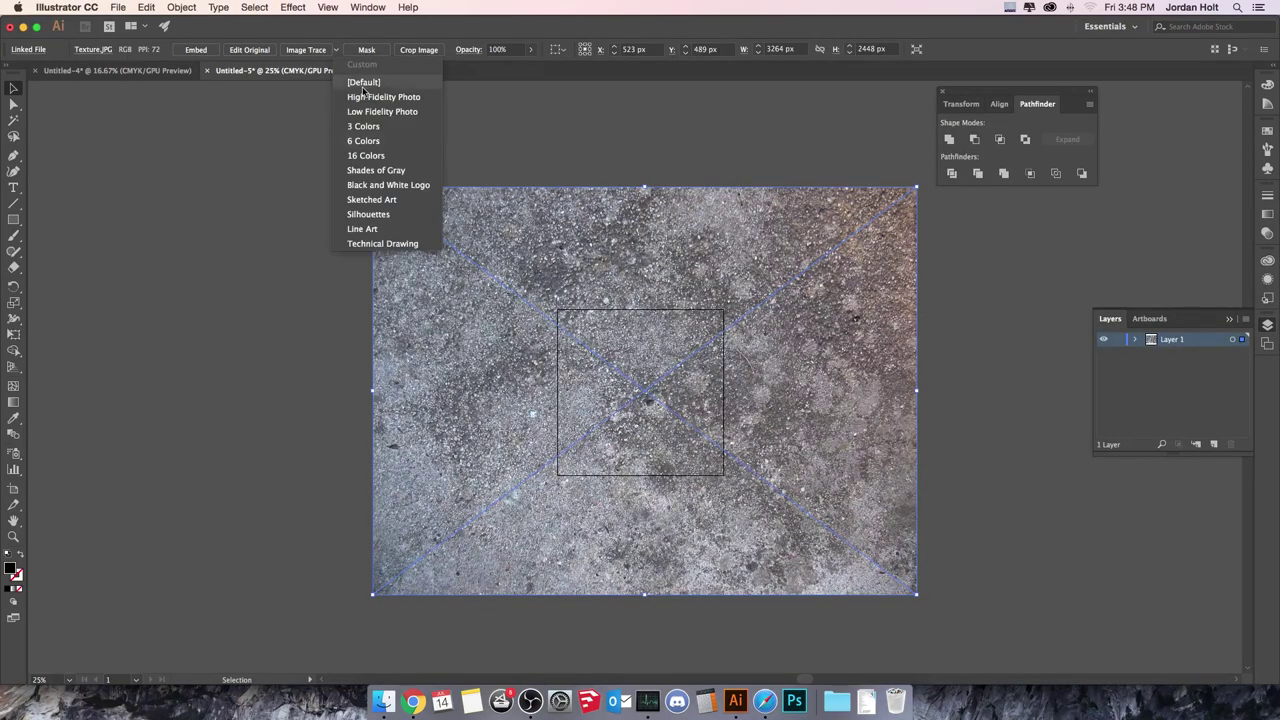
click(410, 186)
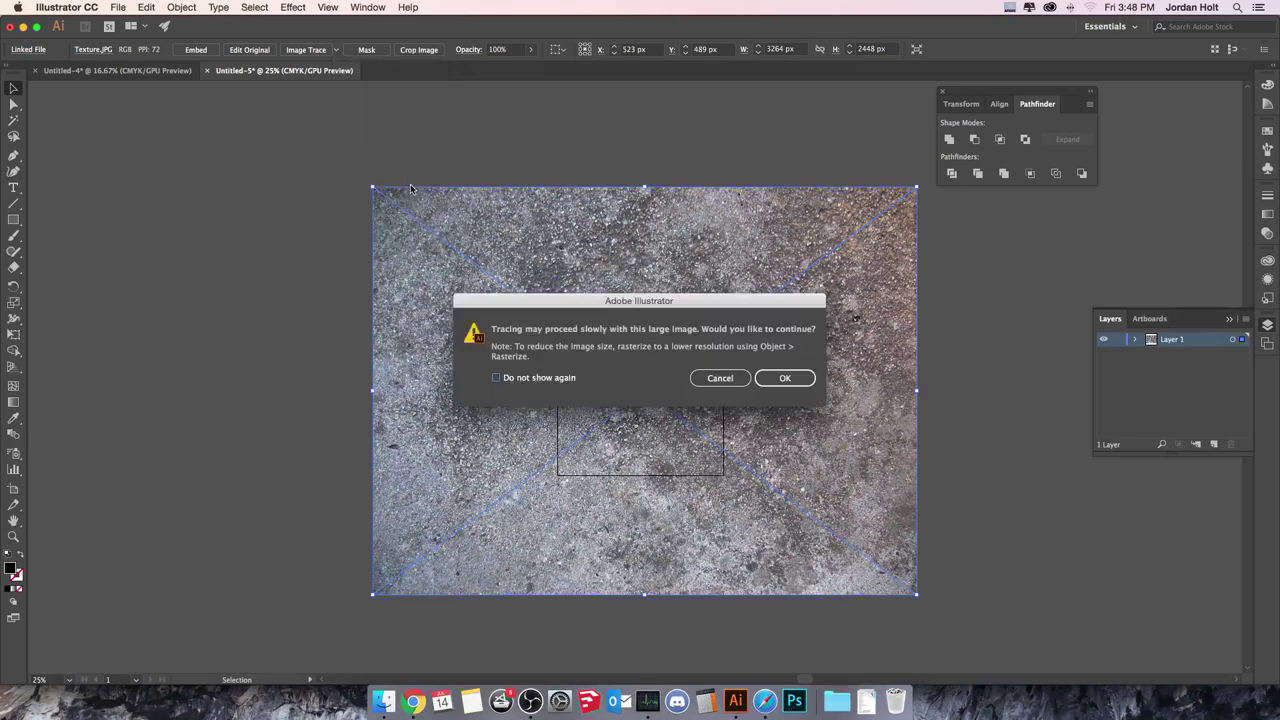
click(782, 384)
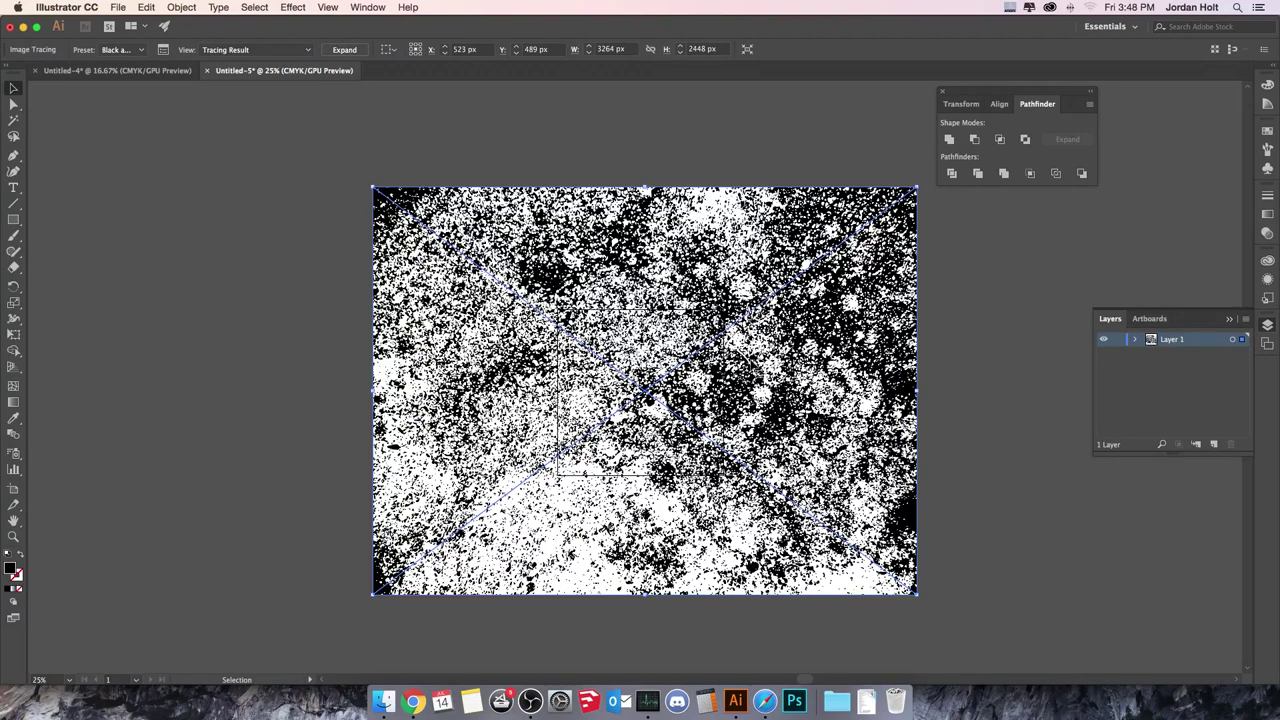
- Lower the texture trace threshold to about 72, then expand and ungroup the speckles
click(163, 49)
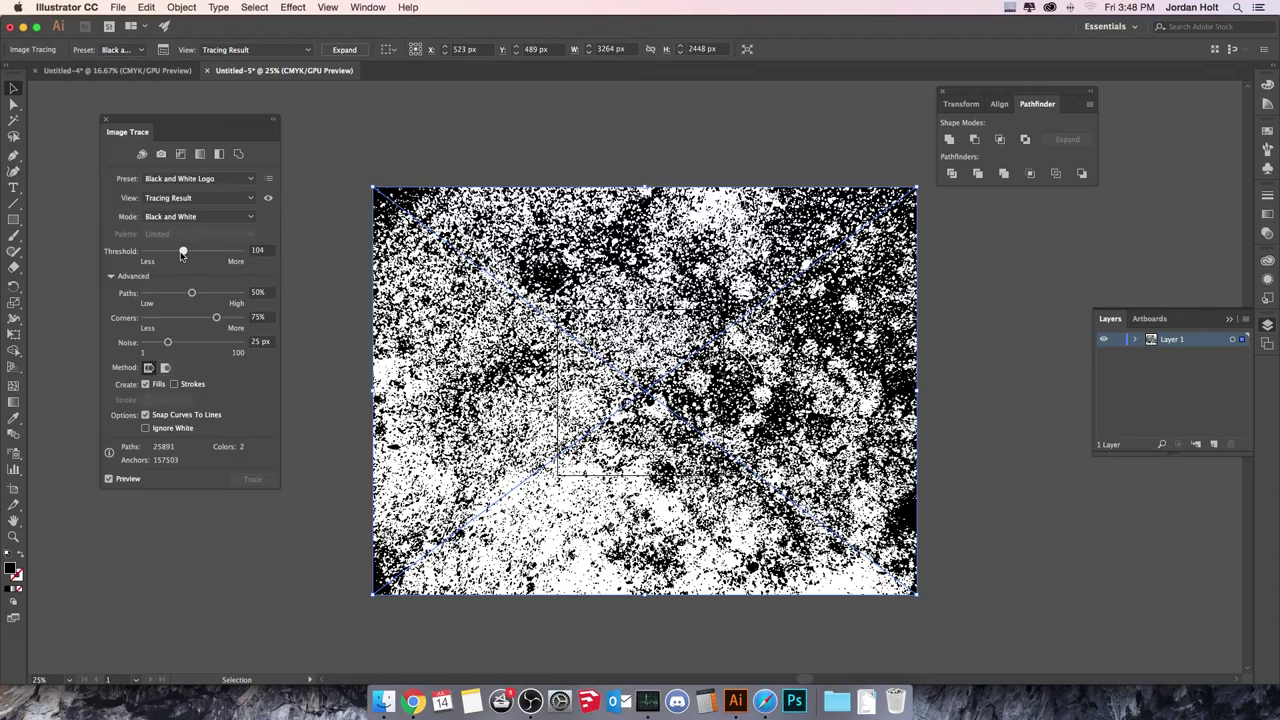
drag(192, 251, 173, 251)
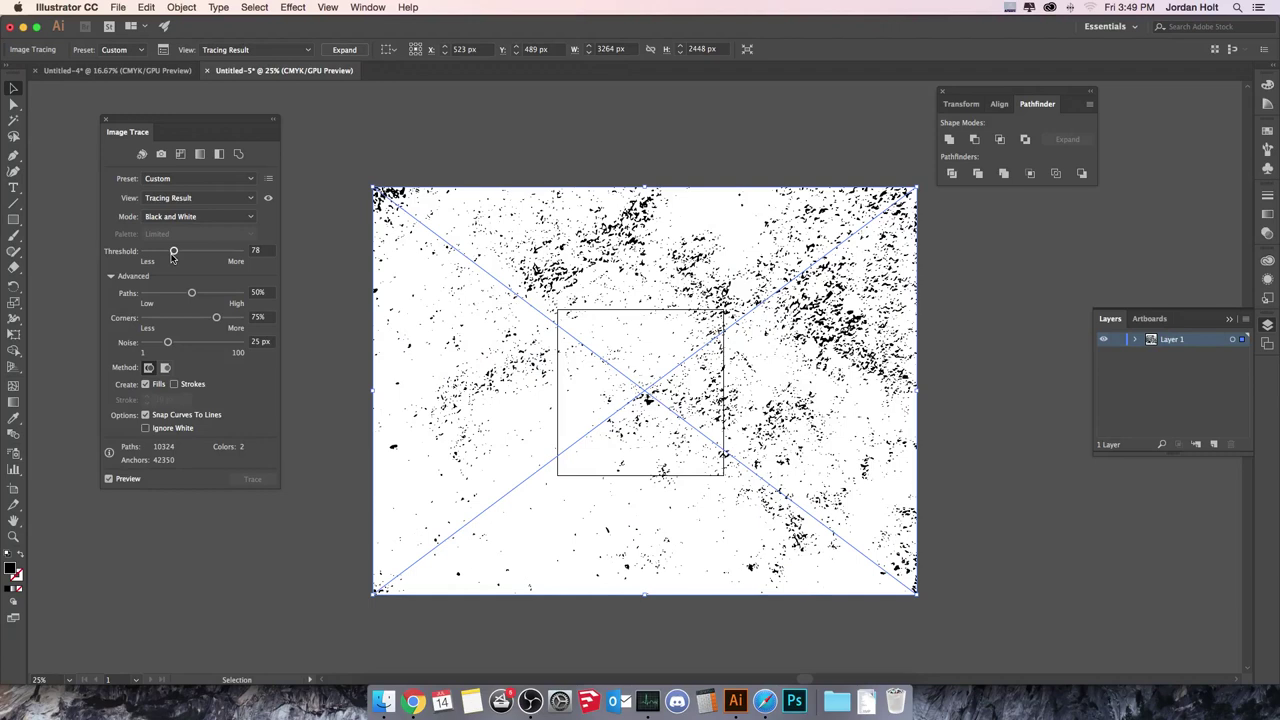
drag(173, 255, 171, 256)
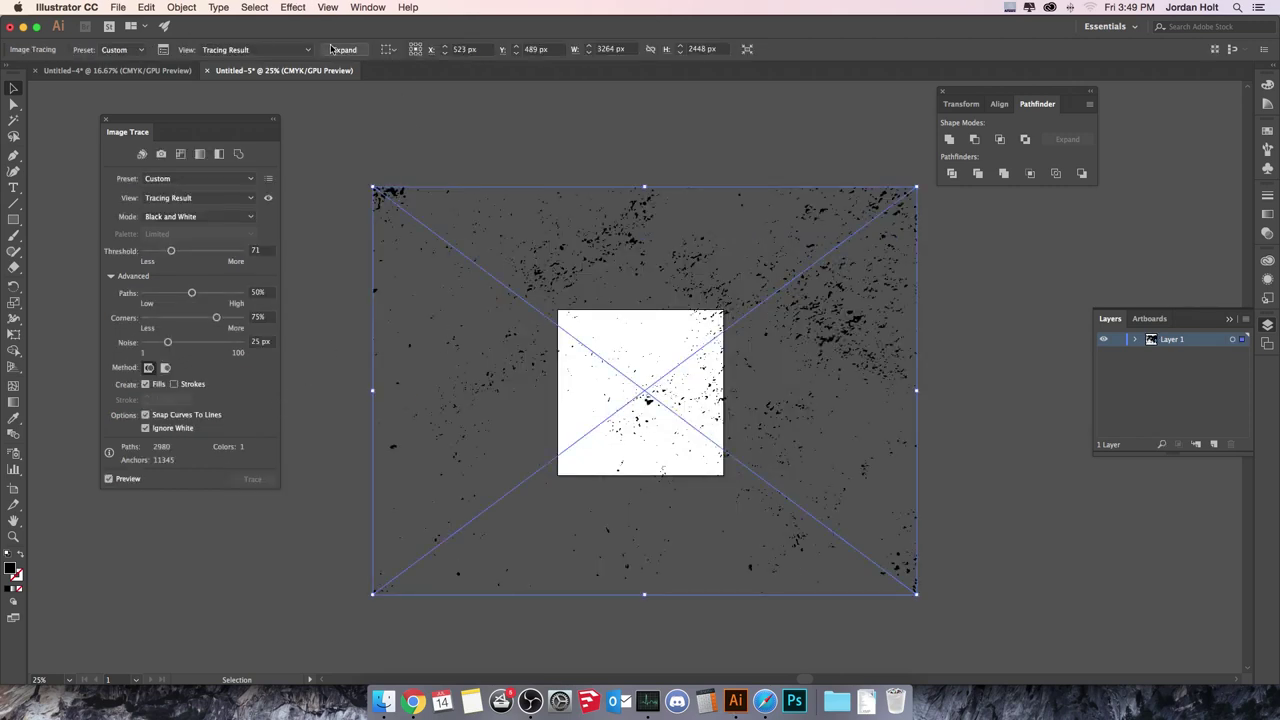
click(336, 49)
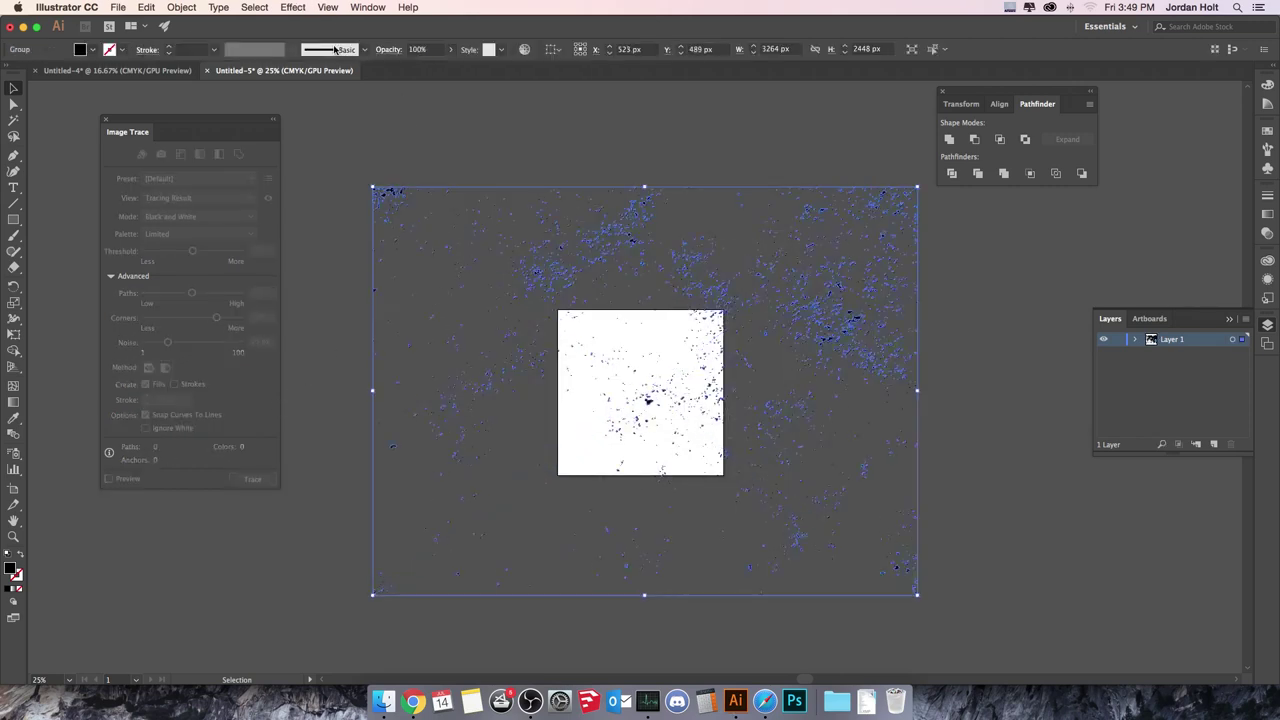
click(181, 7)
- Select a cluster of speckles on the right of the traced texture
click(190, 68)
click(438, 128)
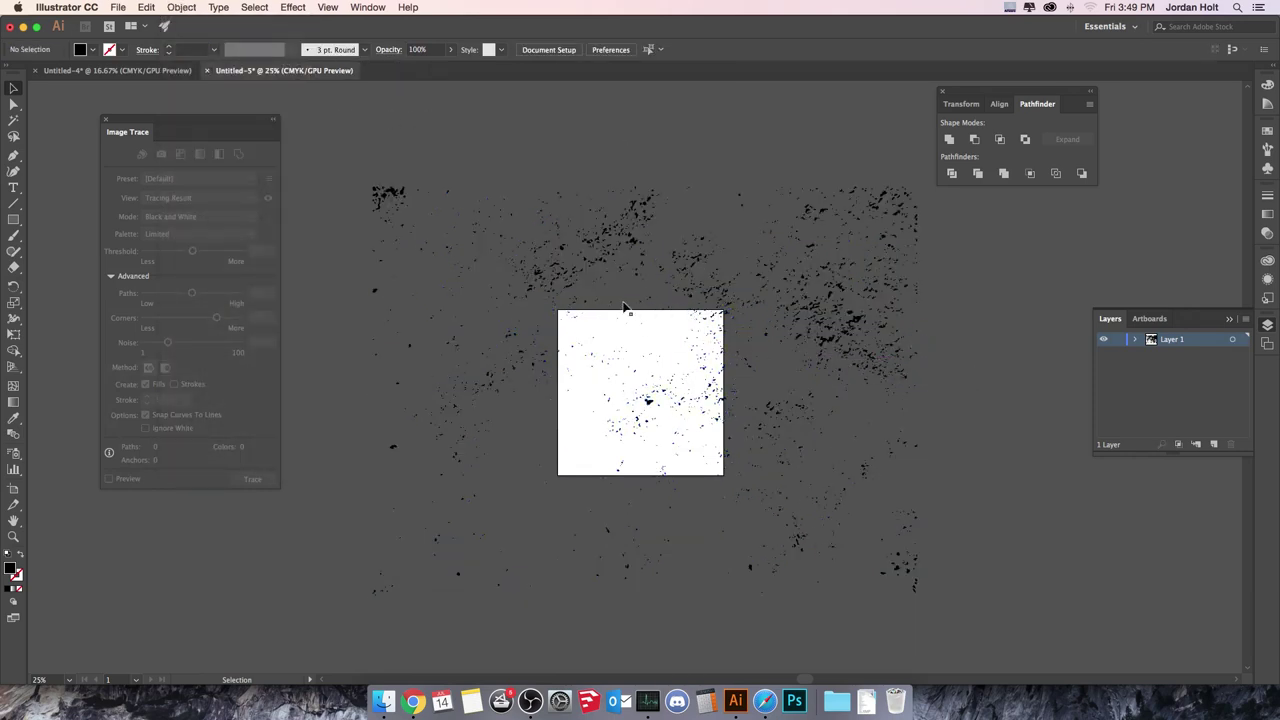
drag(620, 295, 882, 455)
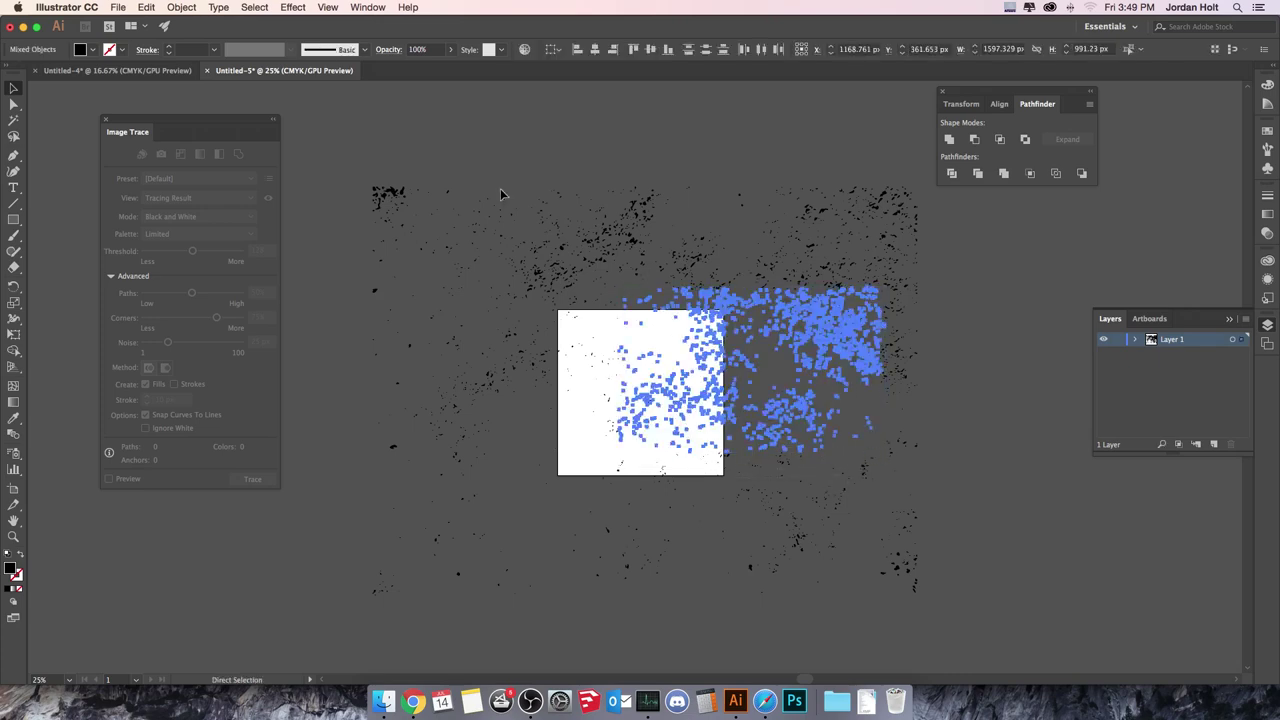
- In the poster, add a 'Texture' layer above the Camp layer
click(135, 72)
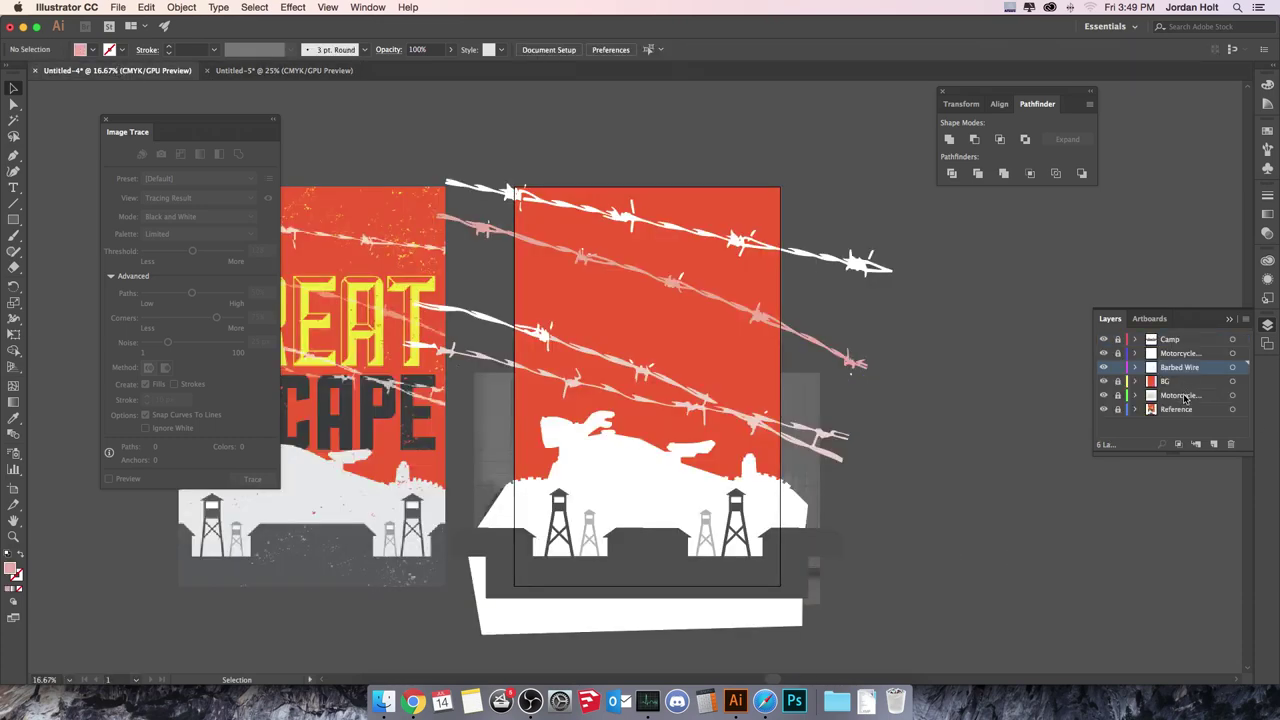
click(1182, 354)
click(1180, 341)
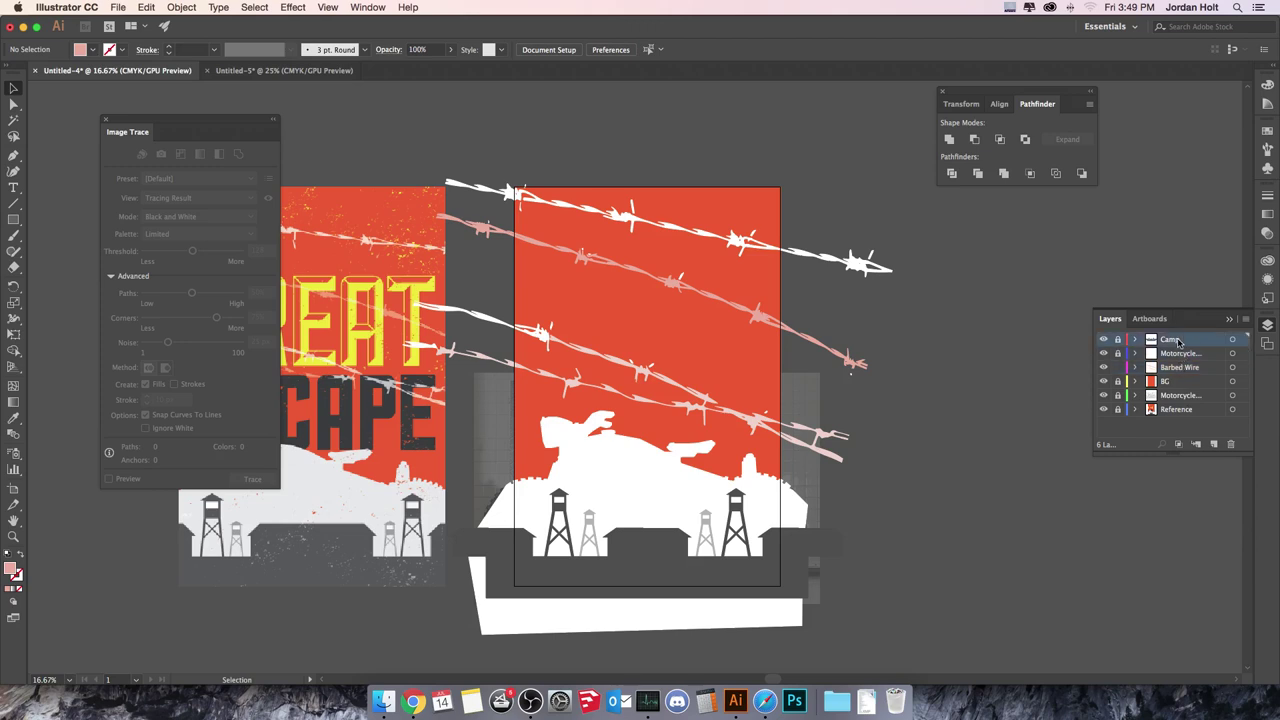
click(1210, 443)
double_click(1172, 339)
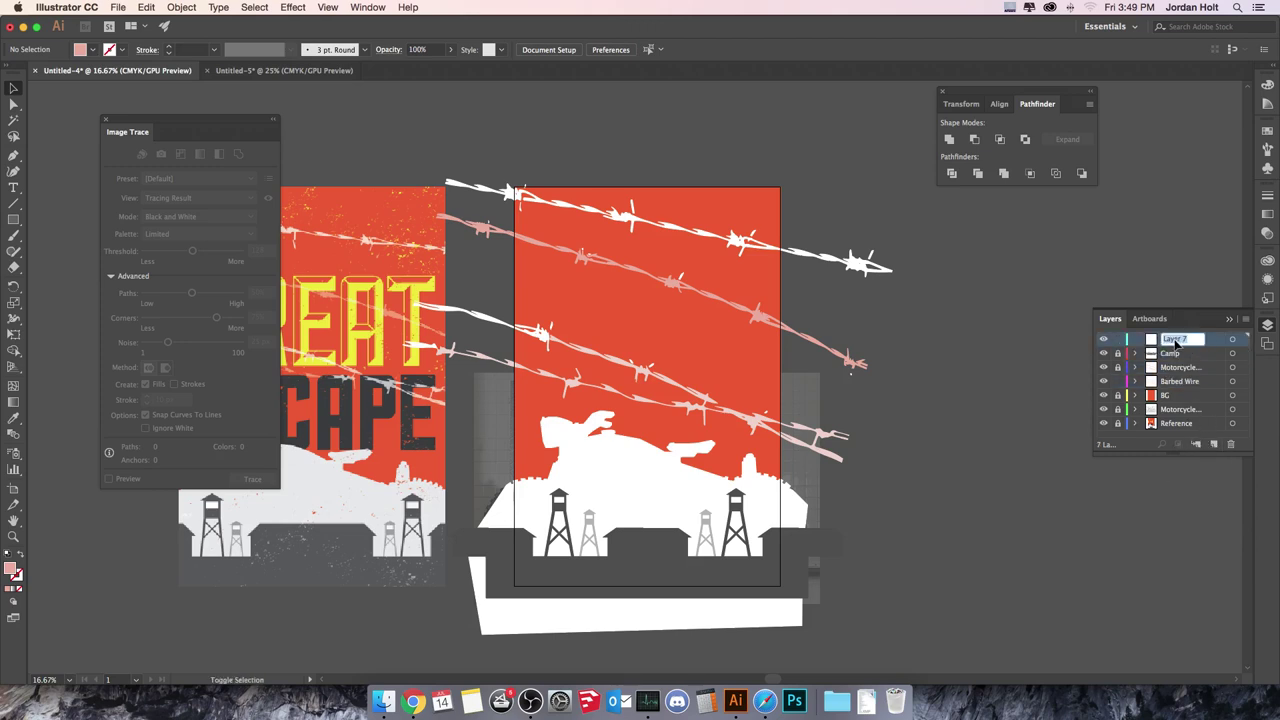
text(Texture)
key(Return)
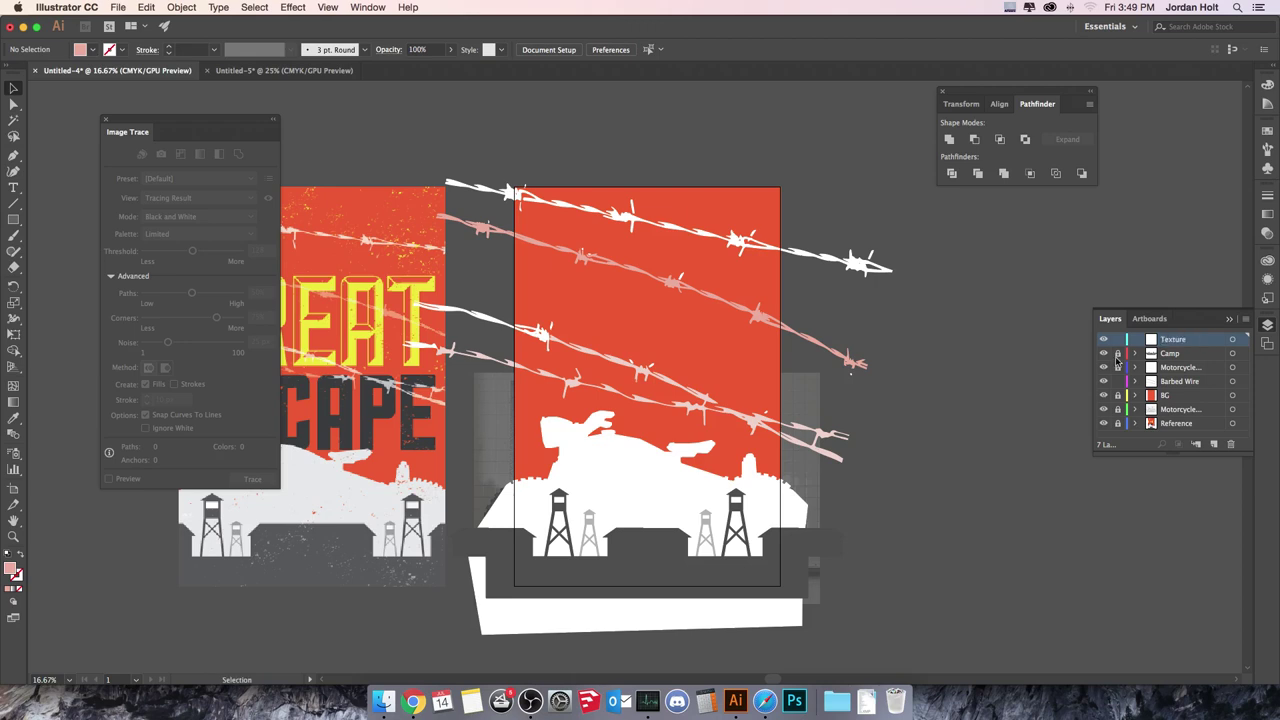
- Paste the speckles over the camp, enlarge them and fill them white
key(super+v)
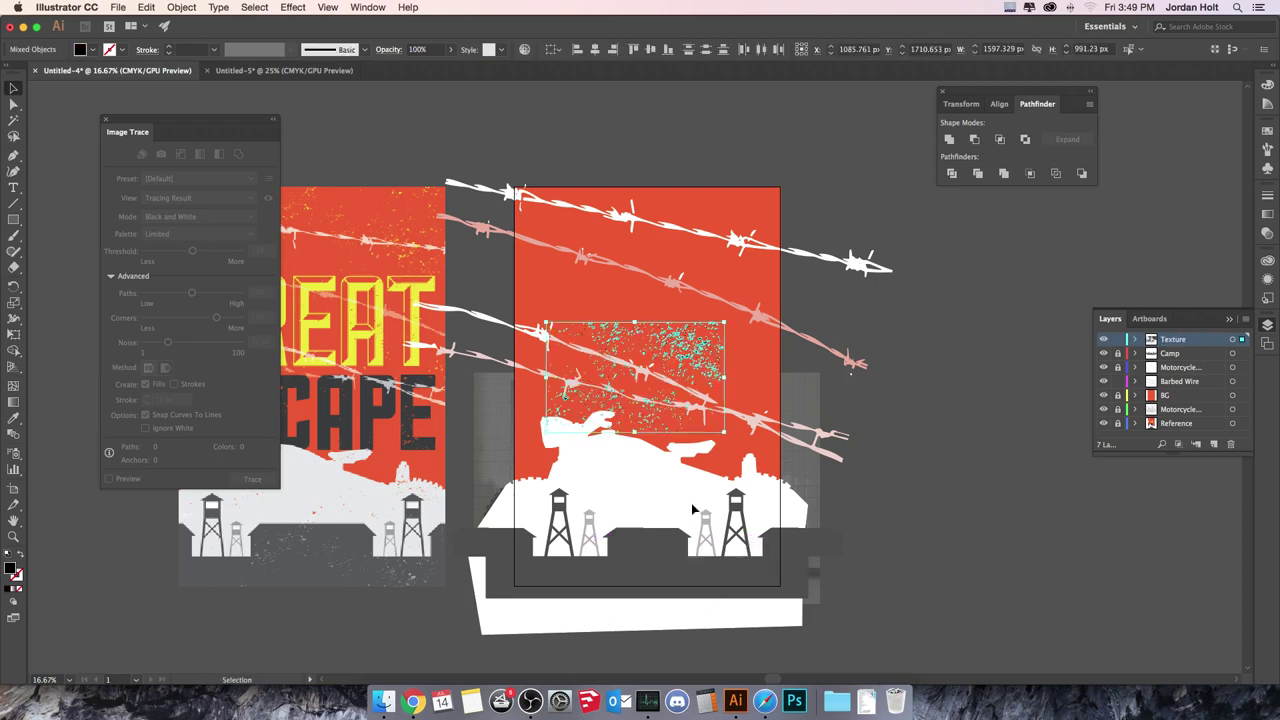
drag(723, 431, 685, 606)
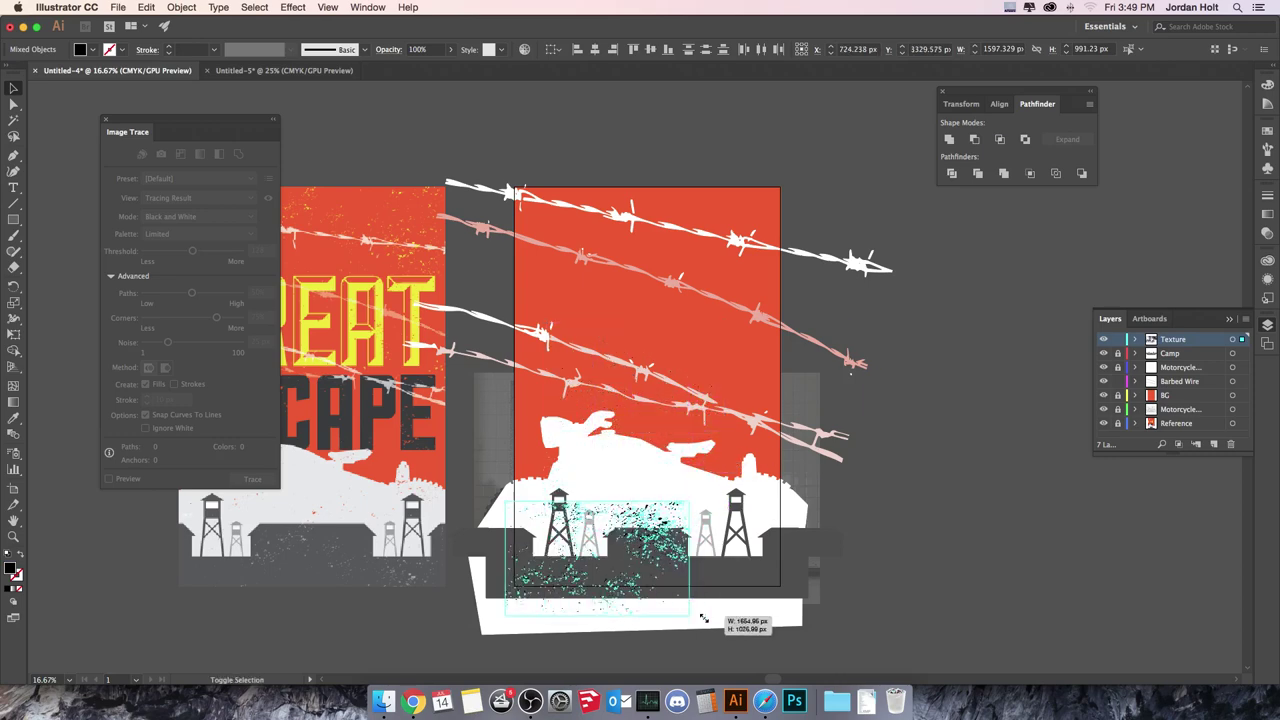
drag(685, 606, 710, 626)
drag(685, 531, 672, 522)
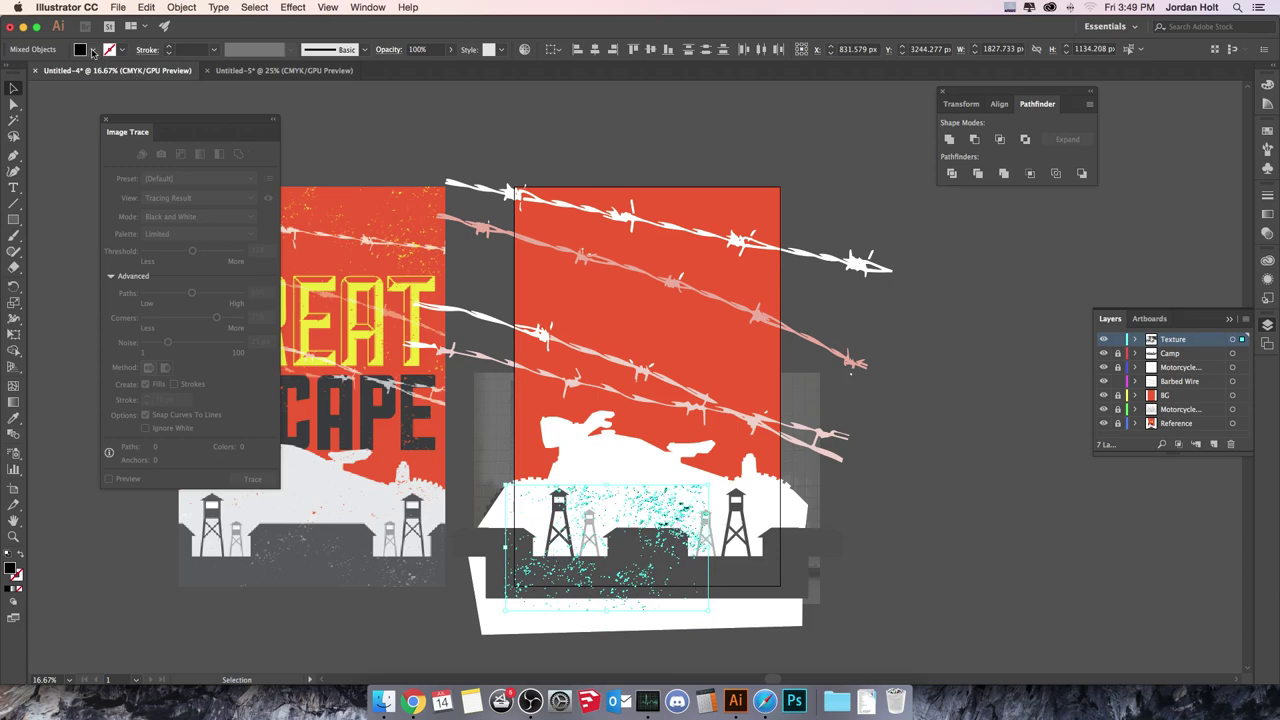
click(92, 49)
click(26, 73)
click(395, 120)
click(563, 283)
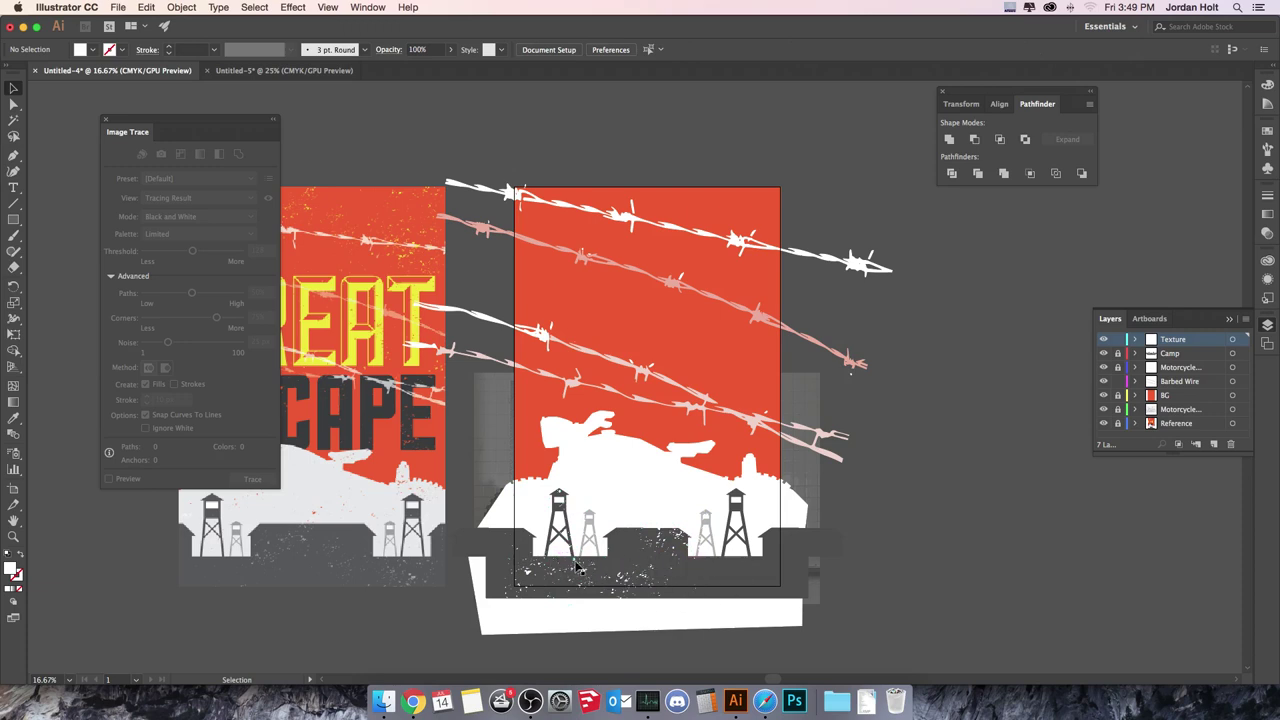
- Move a second speckle patch over the right-hand camp and make it white
click(724, 579)
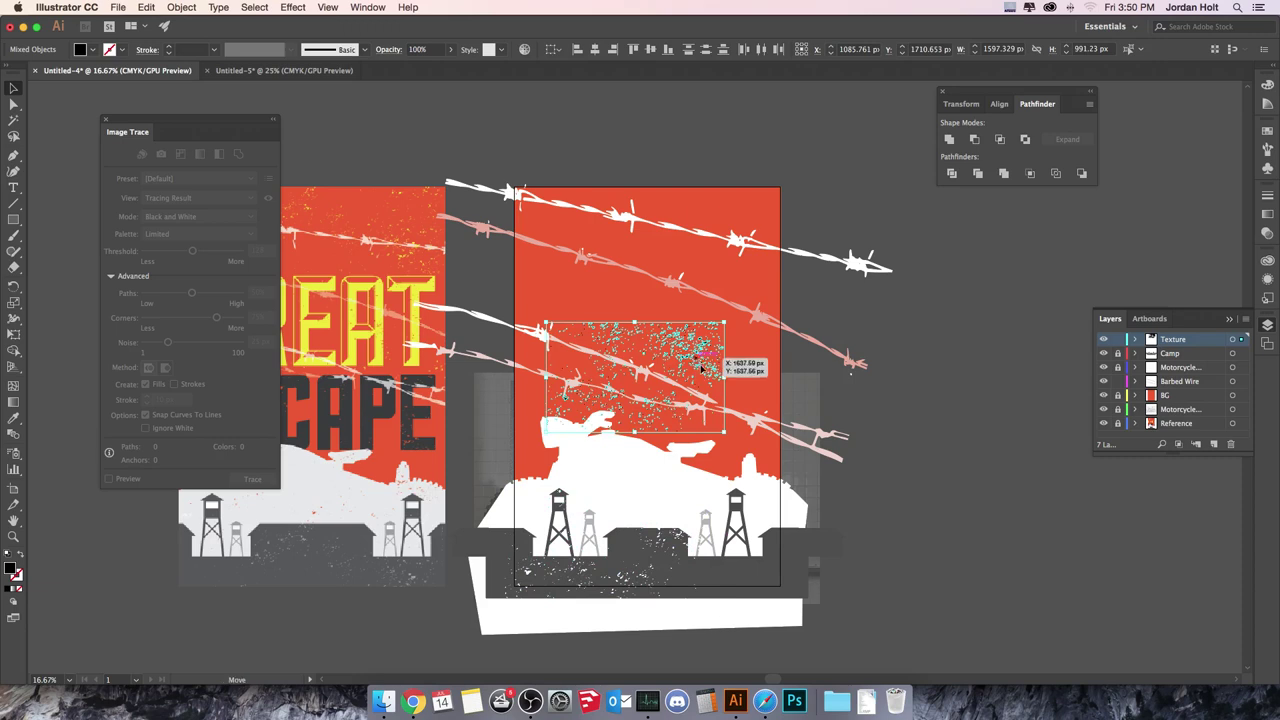
drag(716, 372, 786, 525)
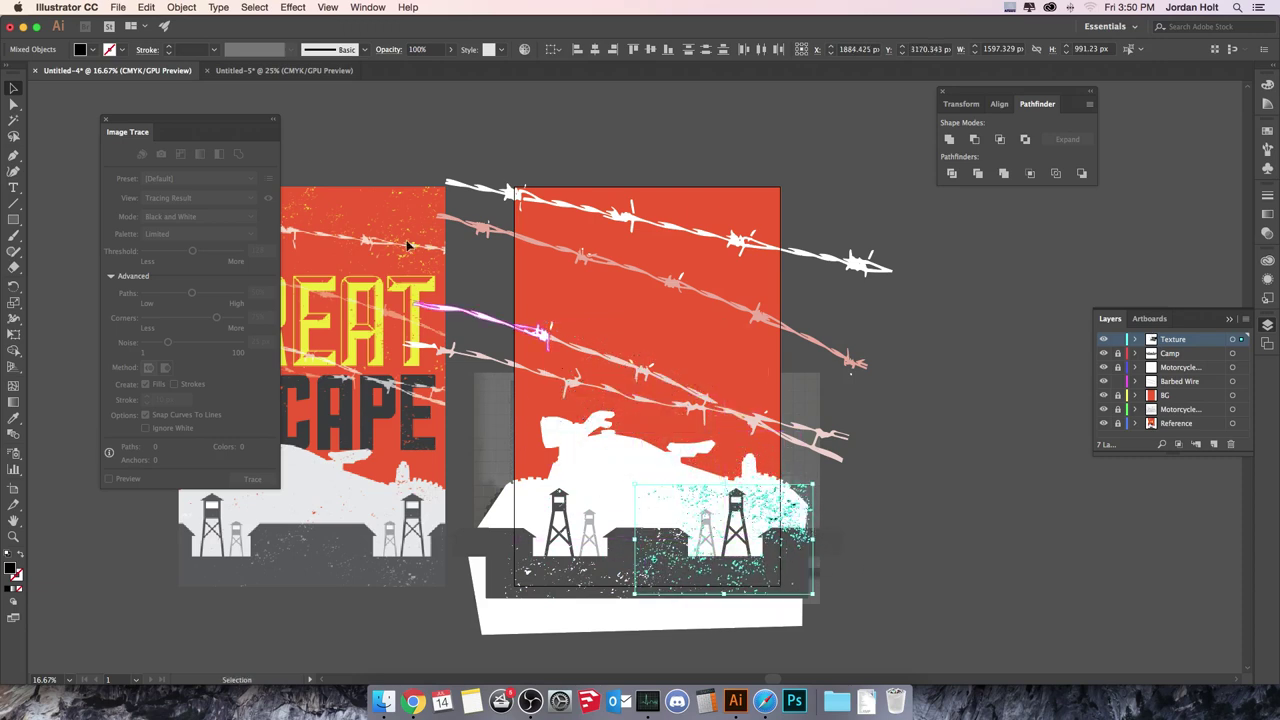
click(93, 49)
click(28, 73)
click(909, 456)
click(968, 484)
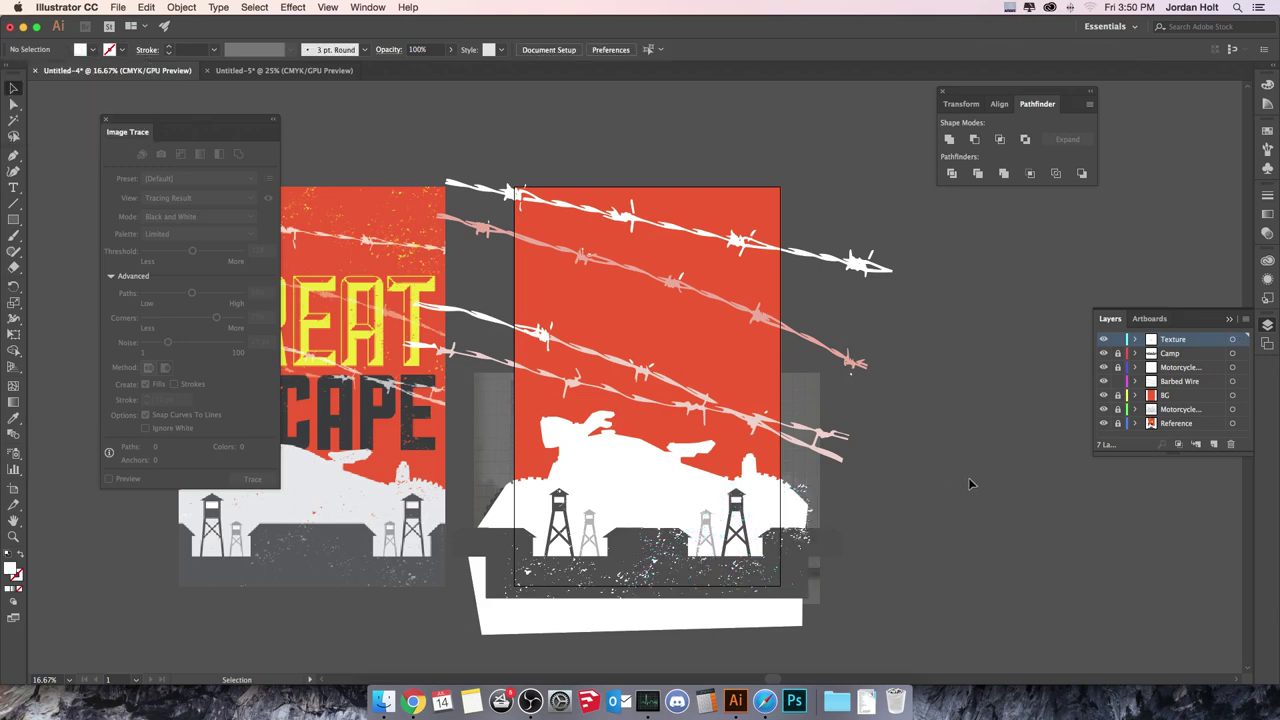
- Add a new texture layer above the motorcycle layer
click(1177, 368)
click(1213, 444)
double_click(1175, 367)
text(Te)
text(e Motor)
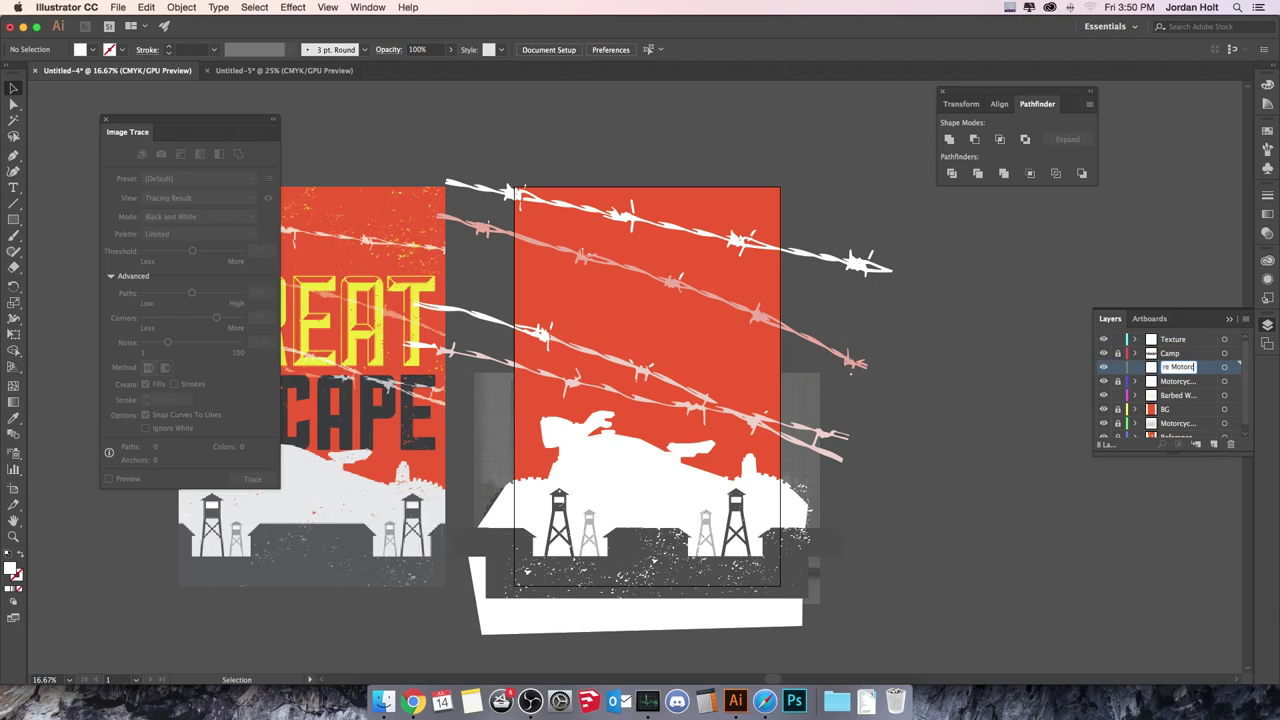
text(cle)
key(Return)
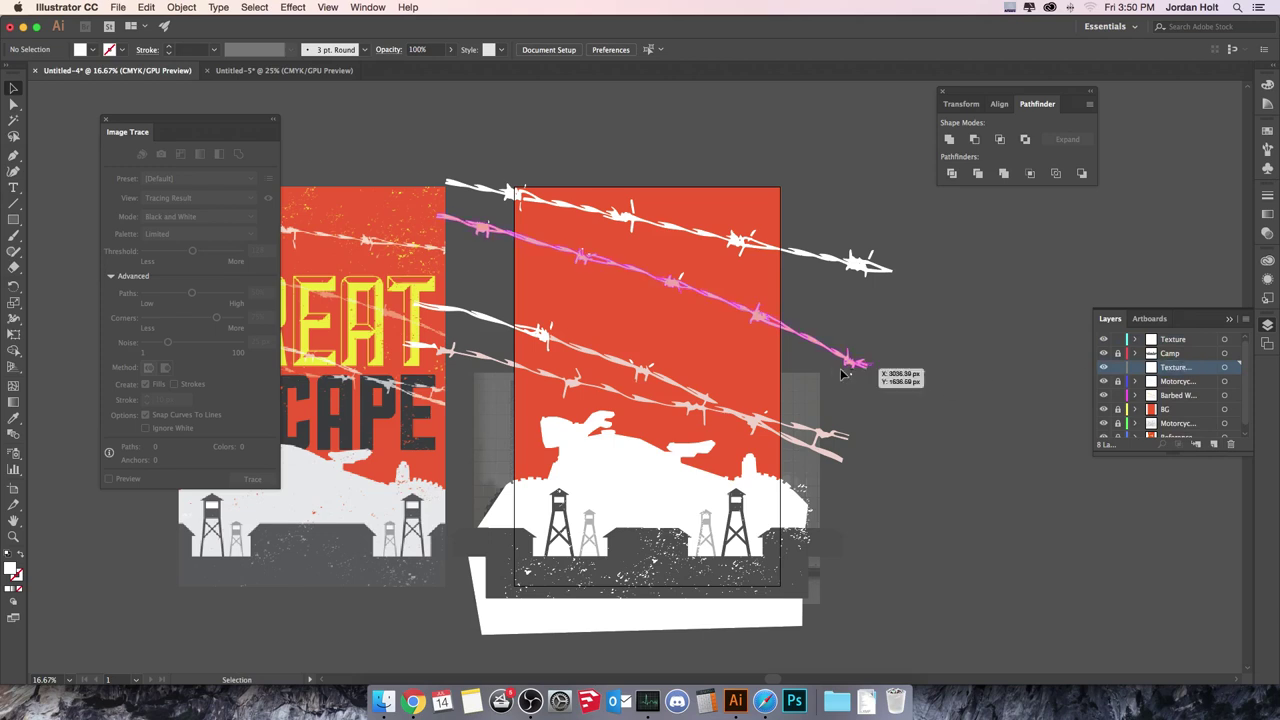
- In the texture document, delete a stray piece and select a speckle patch
click(284, 70)
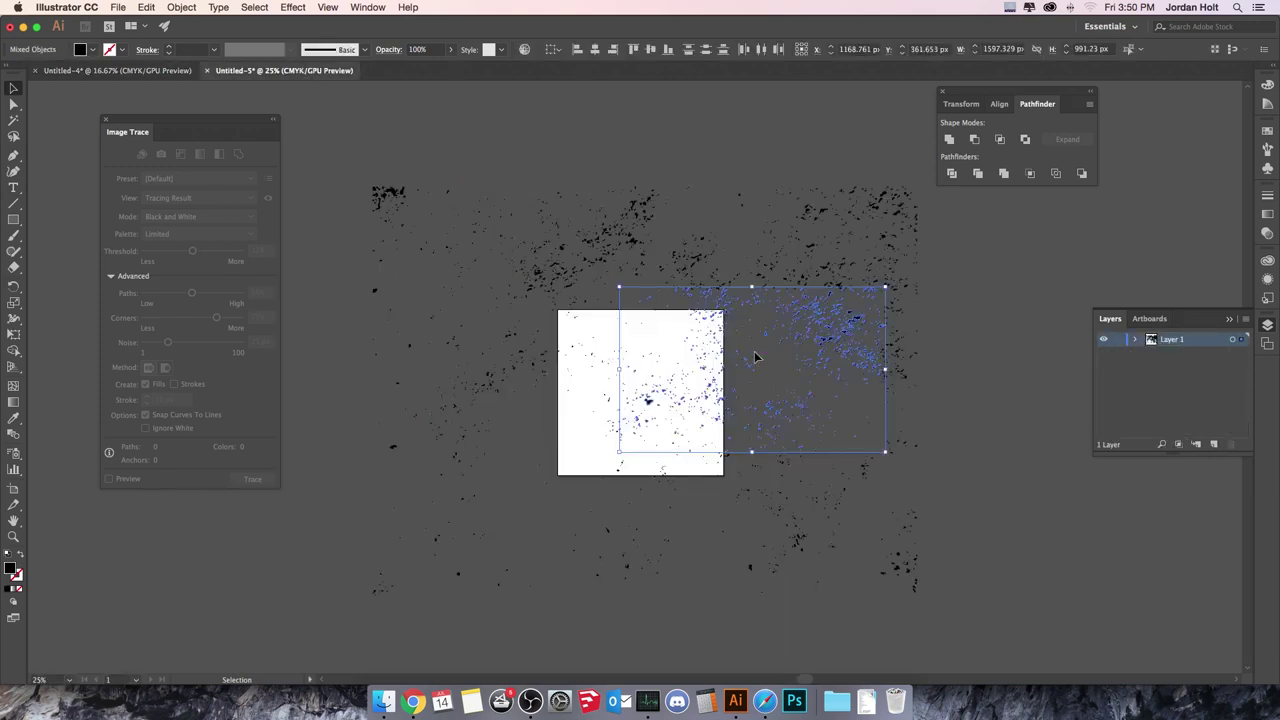
drag(400, 320, 521, 516)
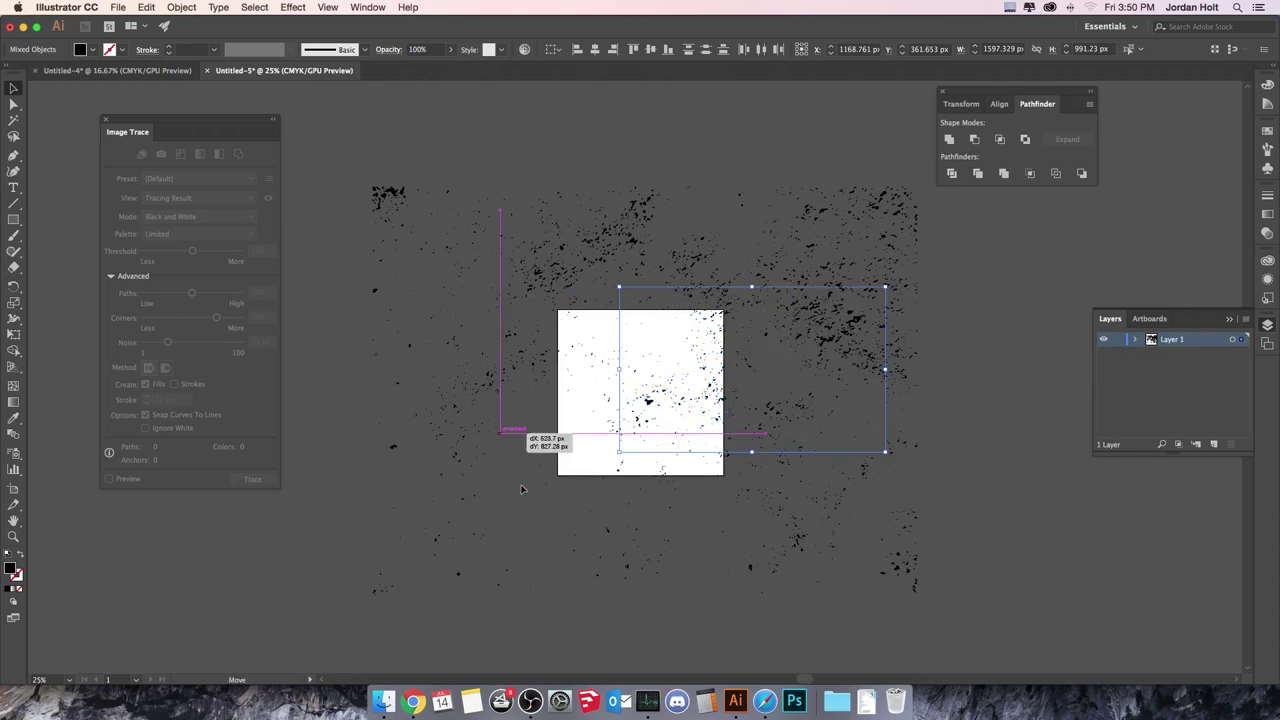
key(Delete)
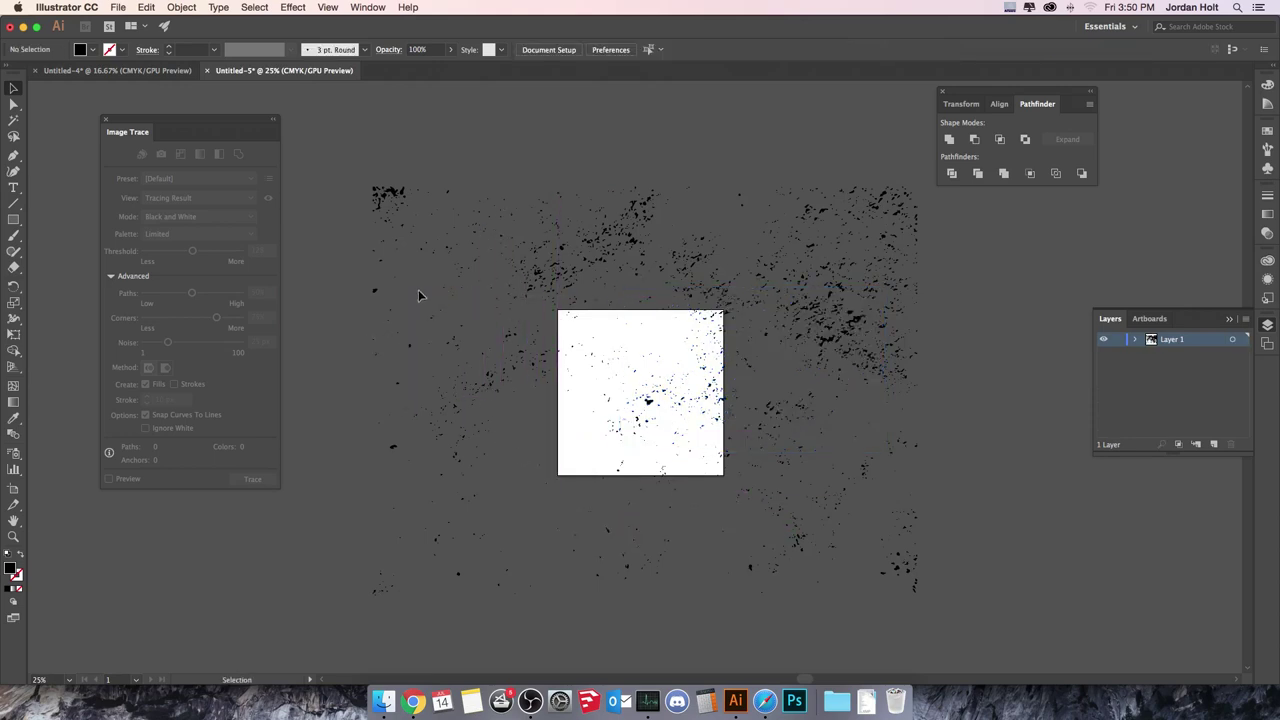
drag(470, 300, 684, 467)
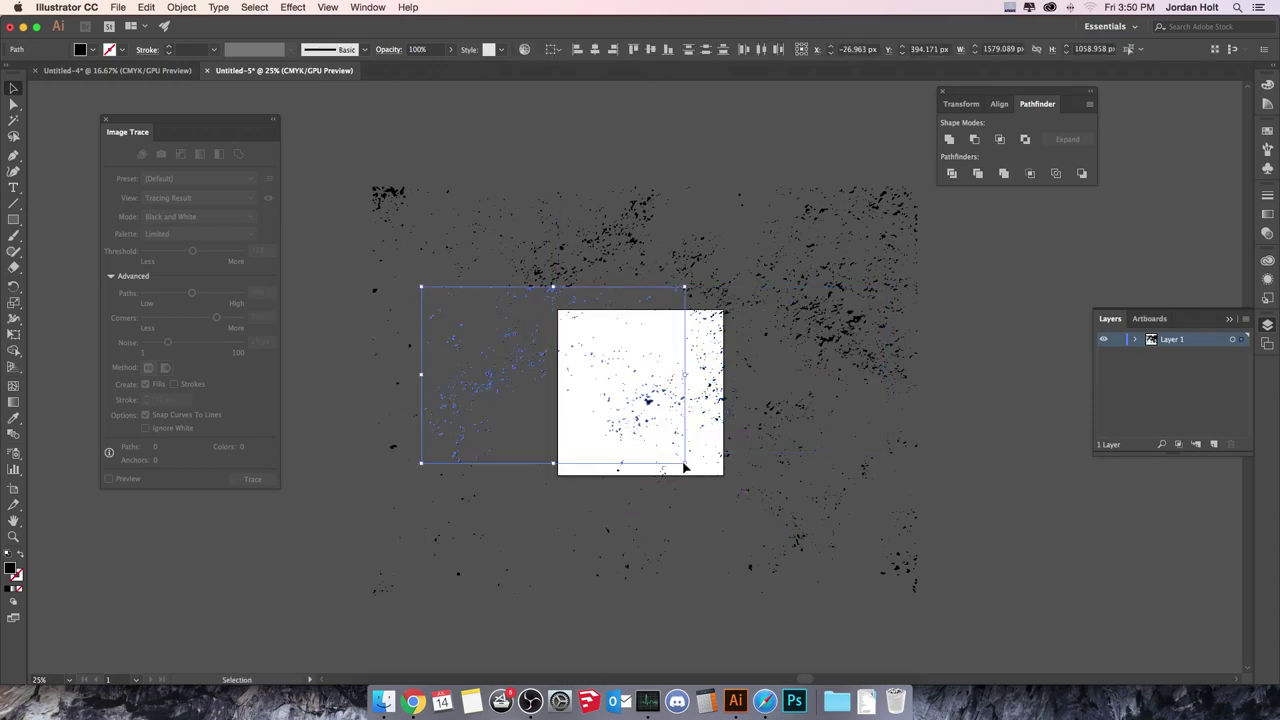
- Paste the patch over the camp, scale it and eyedropper the poster's red
click(150, 71)
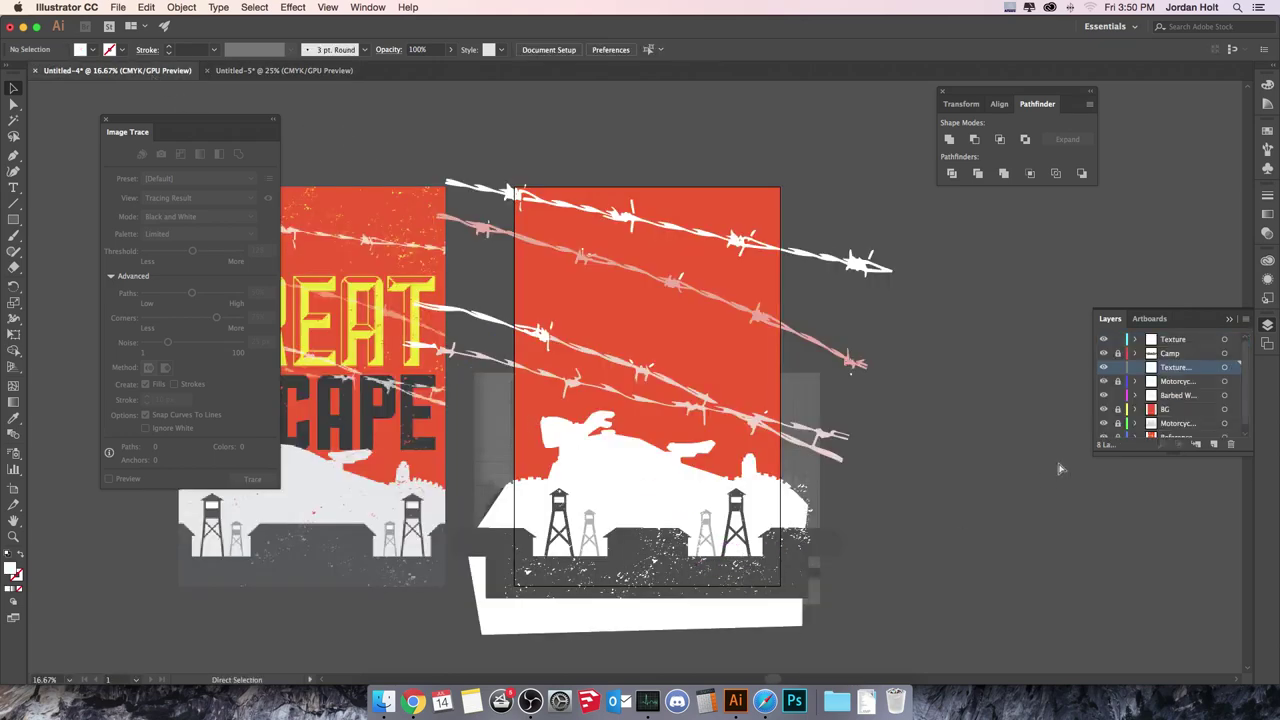
key(cmd+v)
mouse_move(612, 505)
mouse_down()
mouse_move(686, 346)
mouse_move(646, 480)
mouse_up()
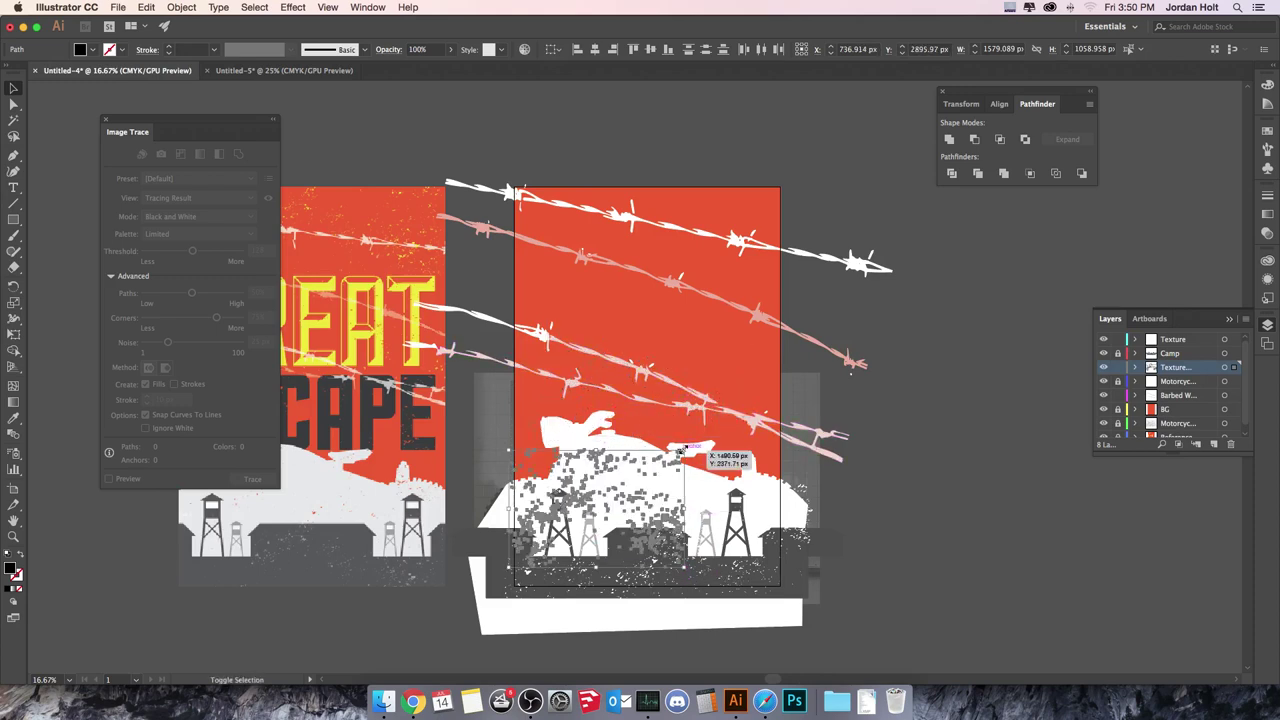
drag(685, 447, 727, 426)
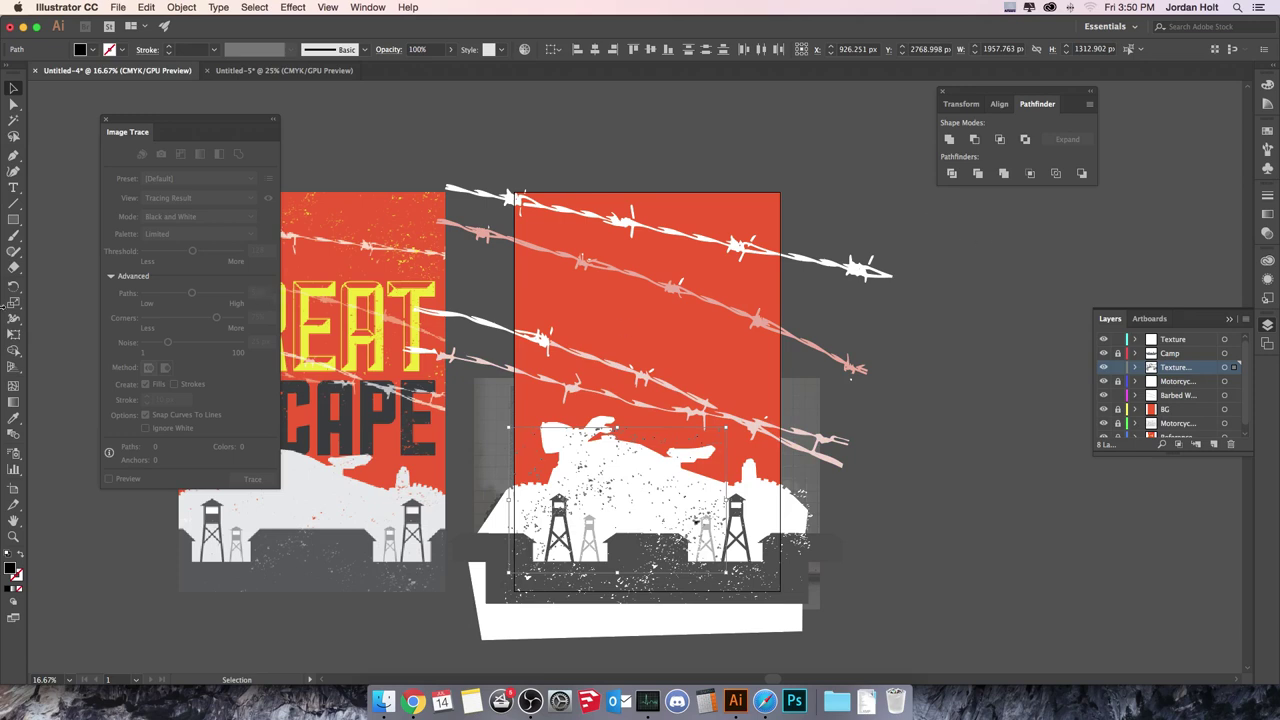
click(14, 418)
click(355, 383)
click(641, 321)
click(14, 88)
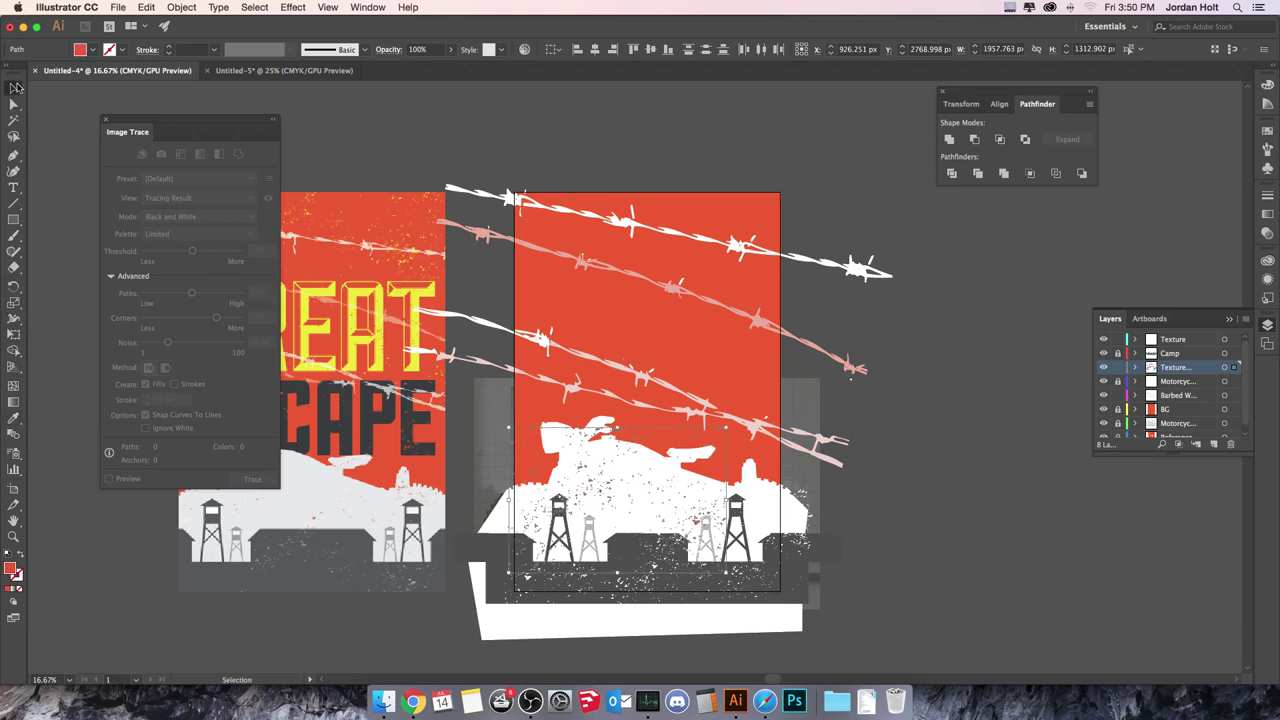
click(491, 130)
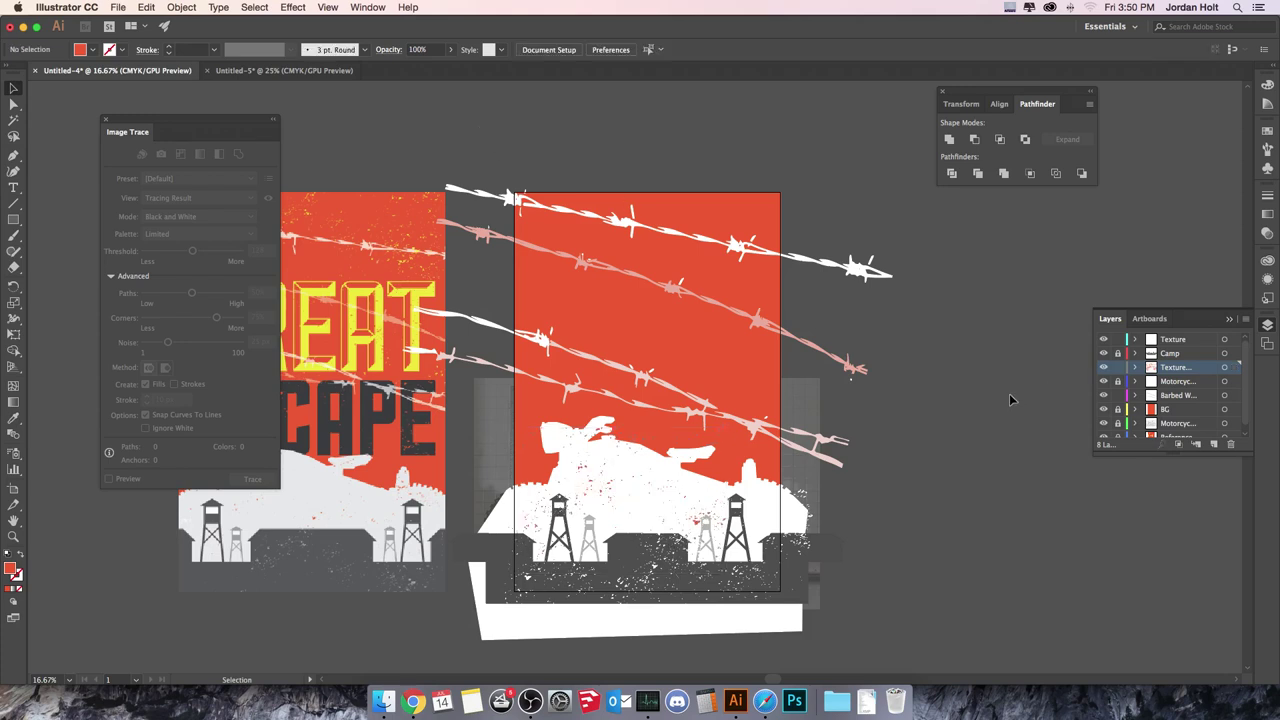
- Move the red texture down-right over the camp, rotate it and resample the red
click(735, 482)
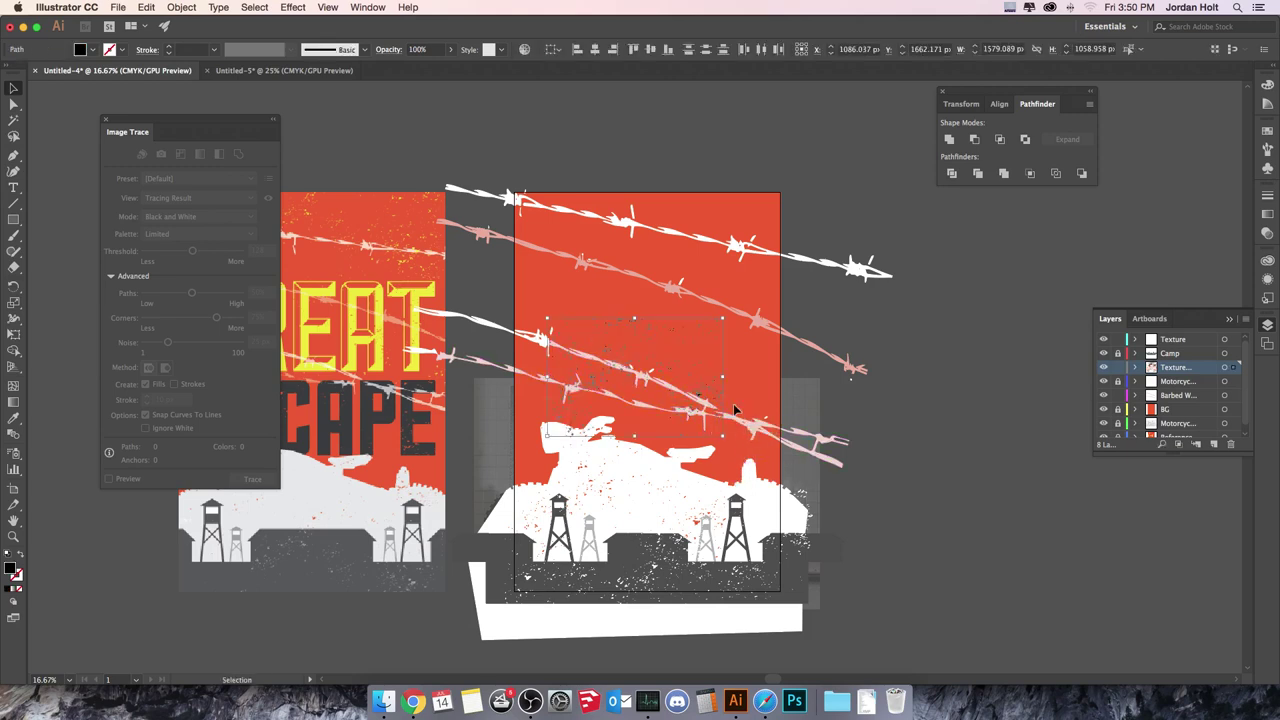
drag(737, 408, 730, 405)
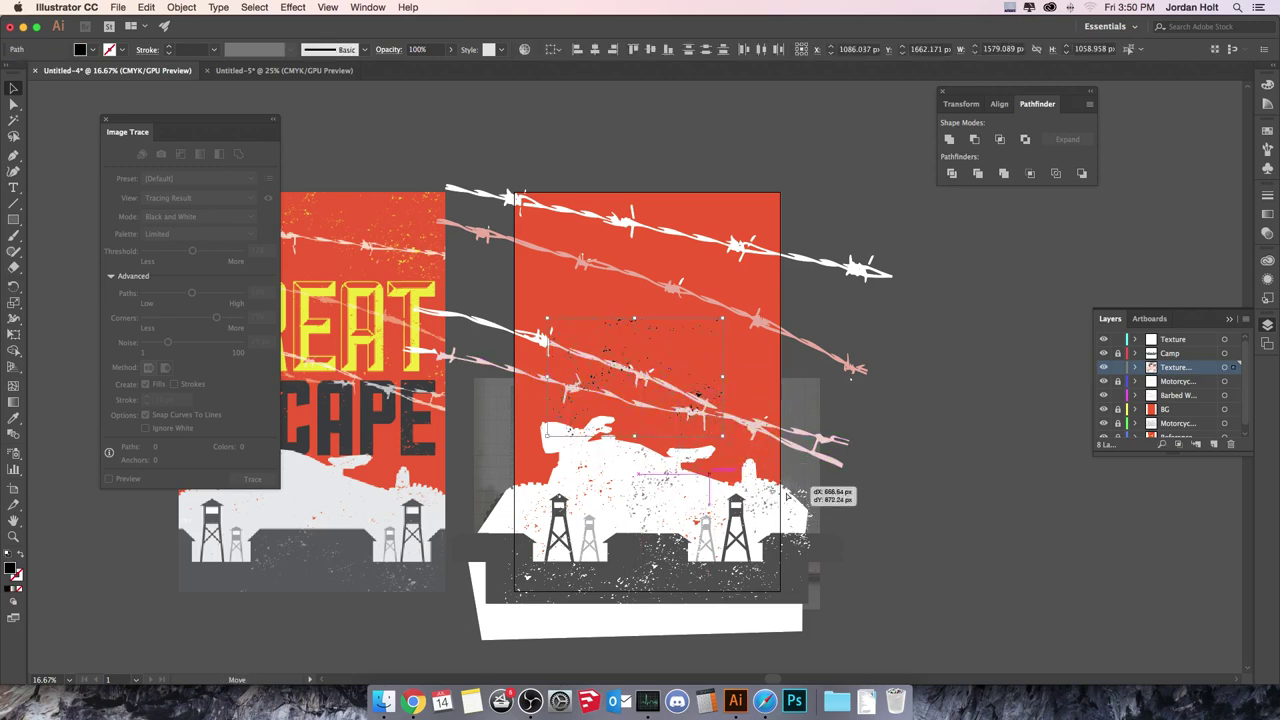
drag(730, 405, 830, 528)
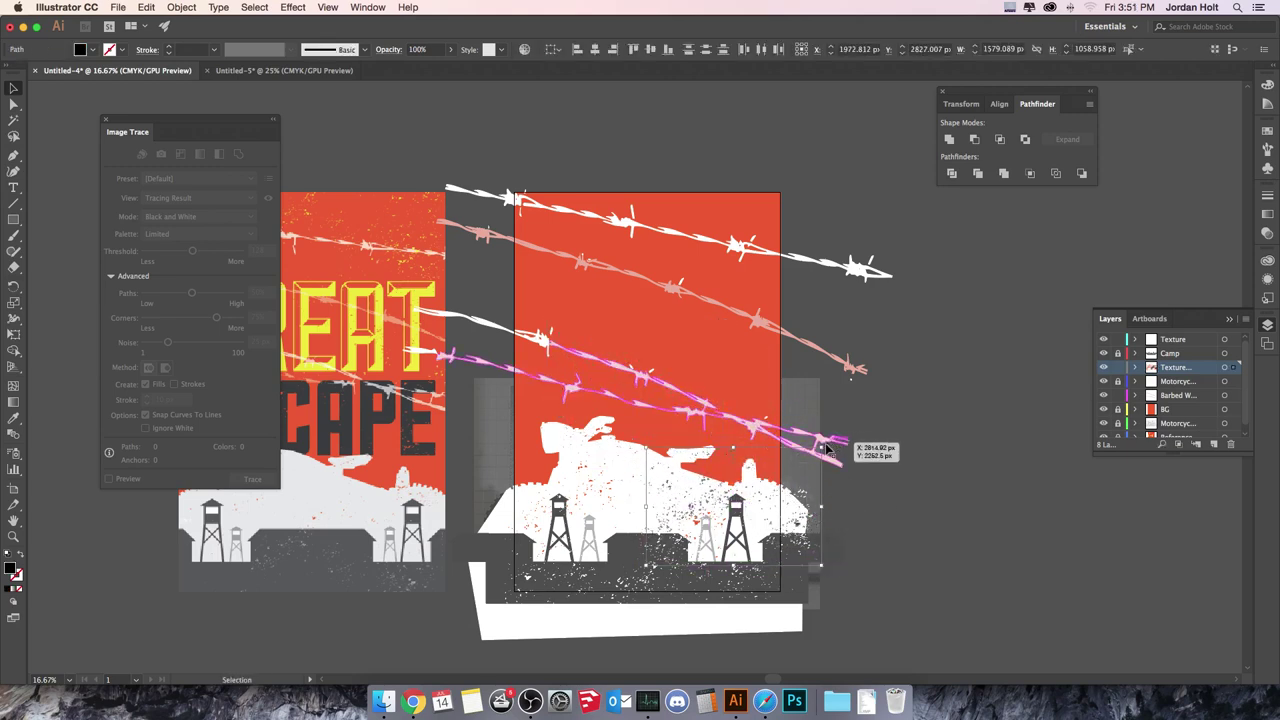
mouse_move(845, 443)
mouse_down()
mouse_move(730, 622)
mouse_move(718, 592)
mouse_up()
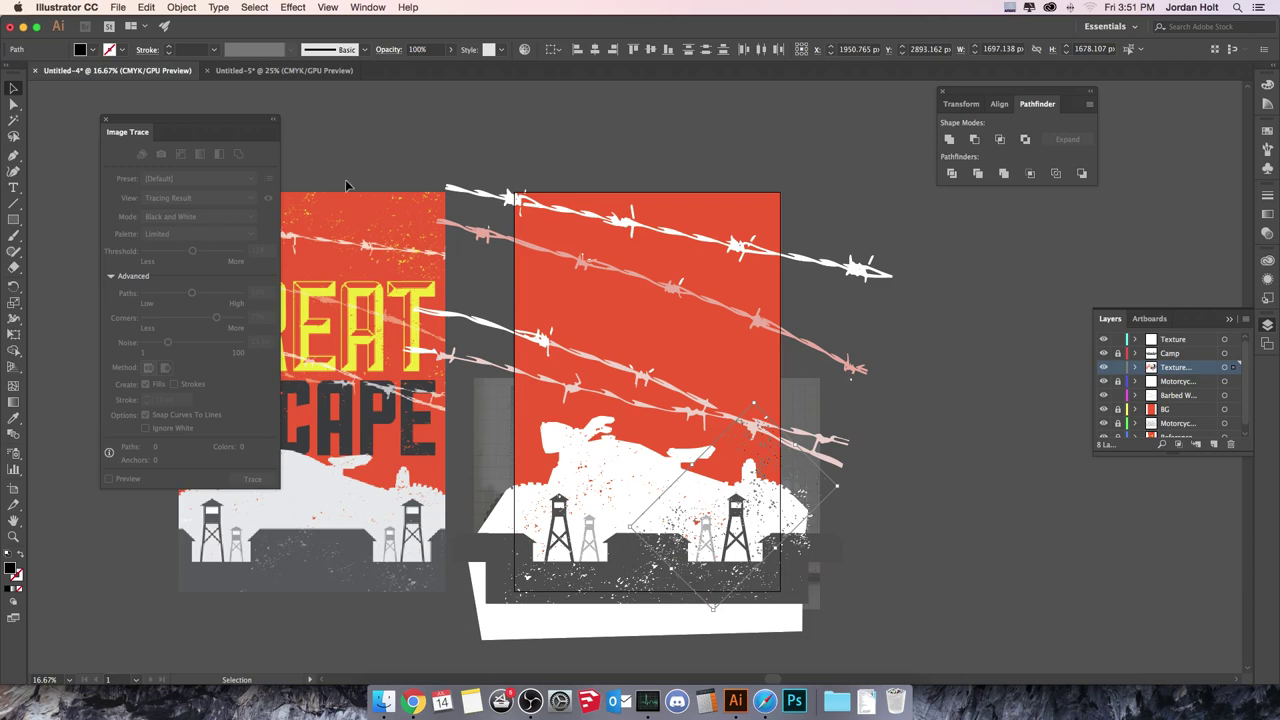
click(14, 418)
click(563, 296)
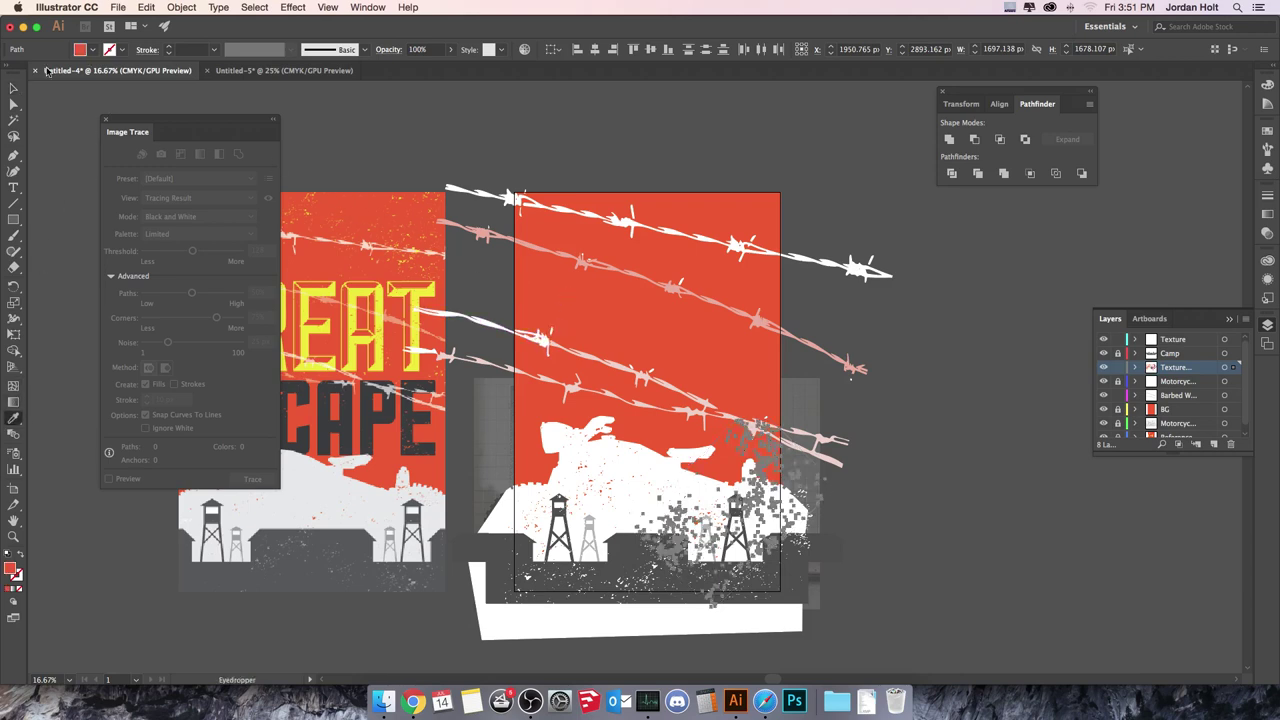
click(14, 88)
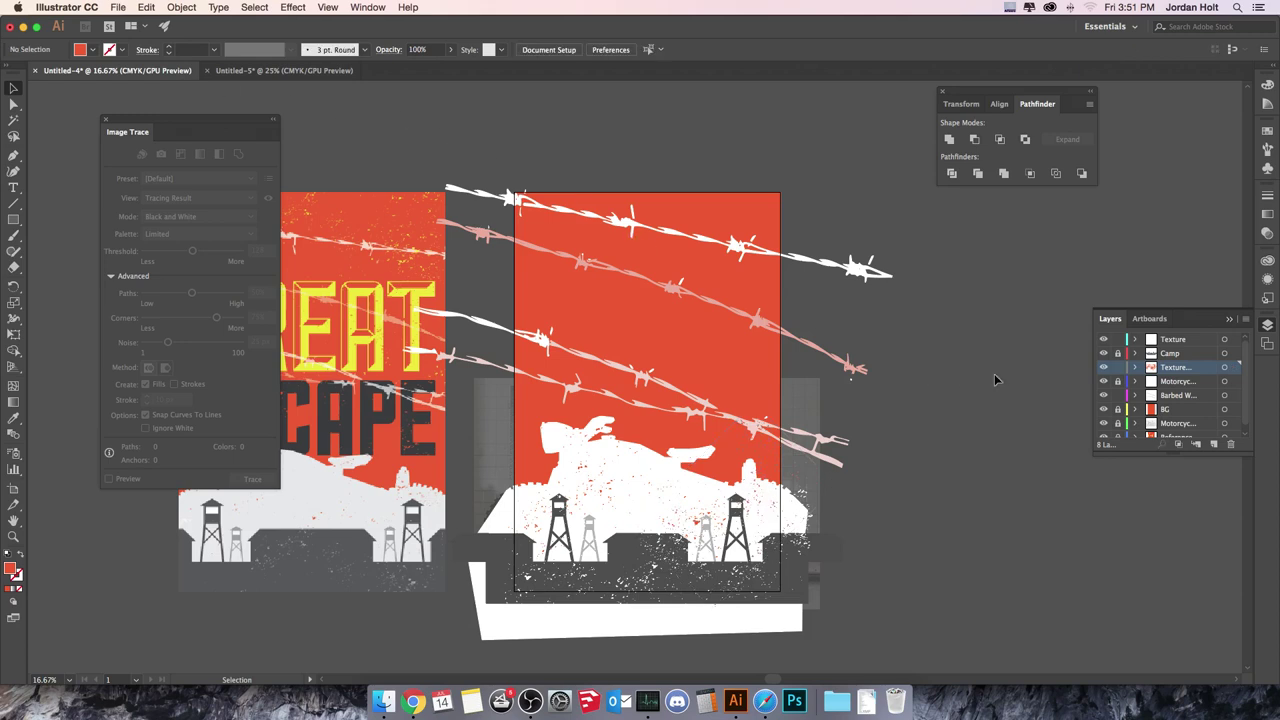
- Add a 'BG Texture' layer directly above the BG layer
click(1174, 409)
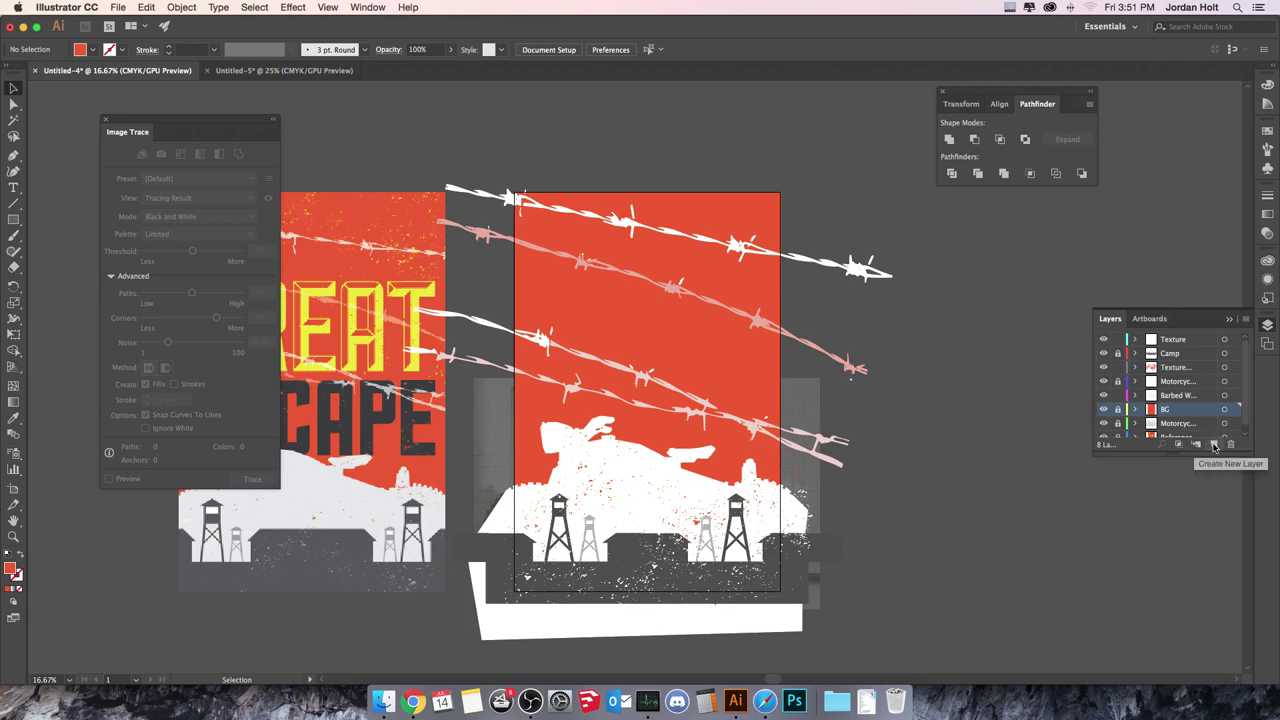
click(1215, 445)
double_click(1173, 411)
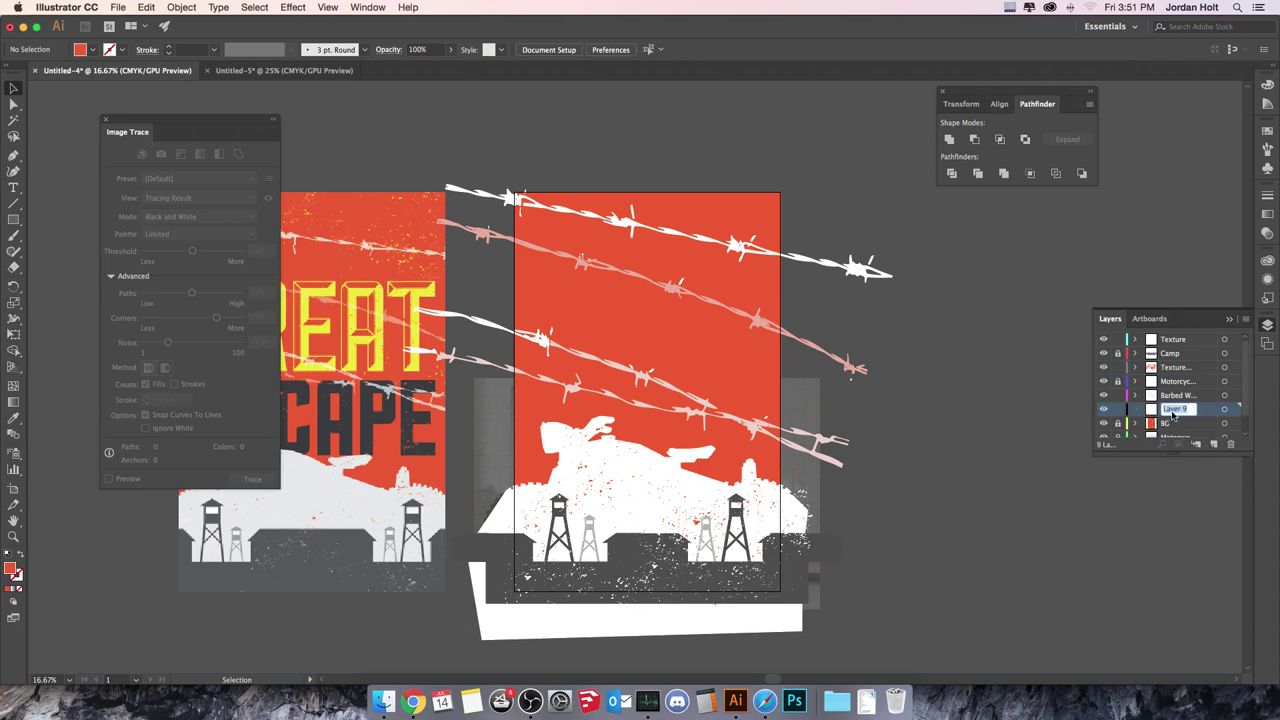
text(BG Texture)
key(Return)
- Paste all the traced speckles, rotated 90° to portrait and aligned with the poster
click(245, 70)
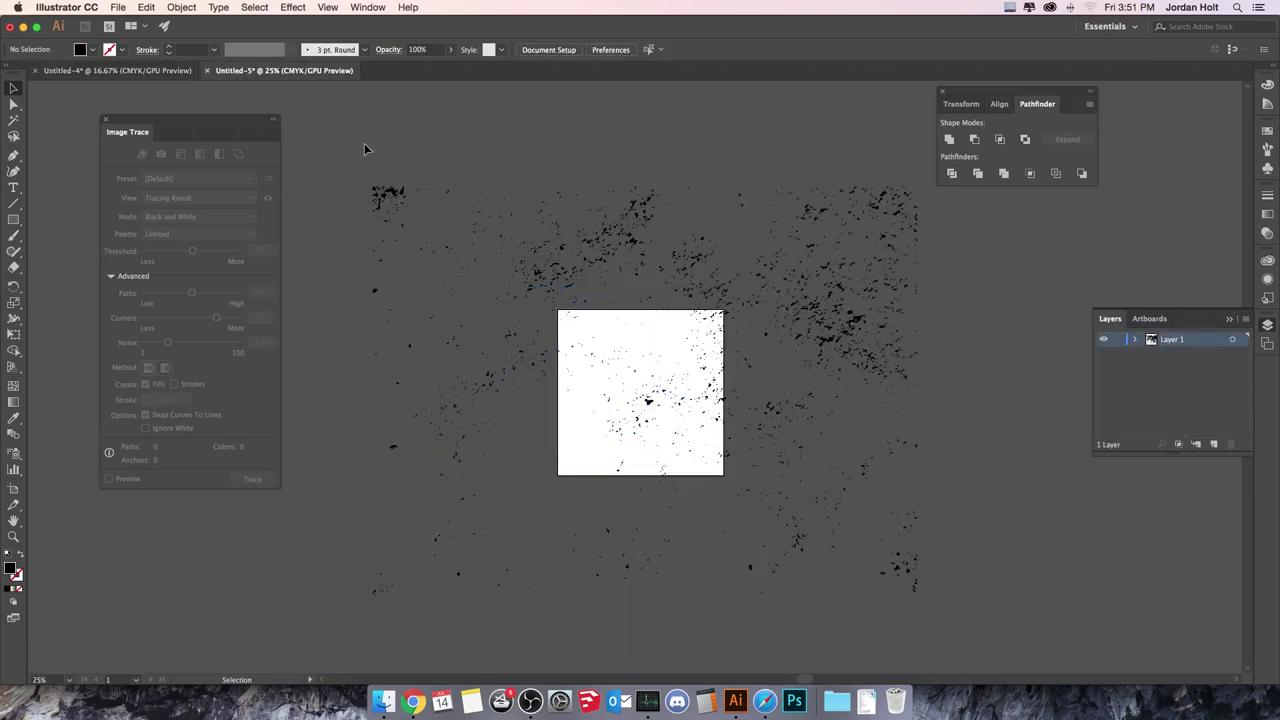
key(super+a)
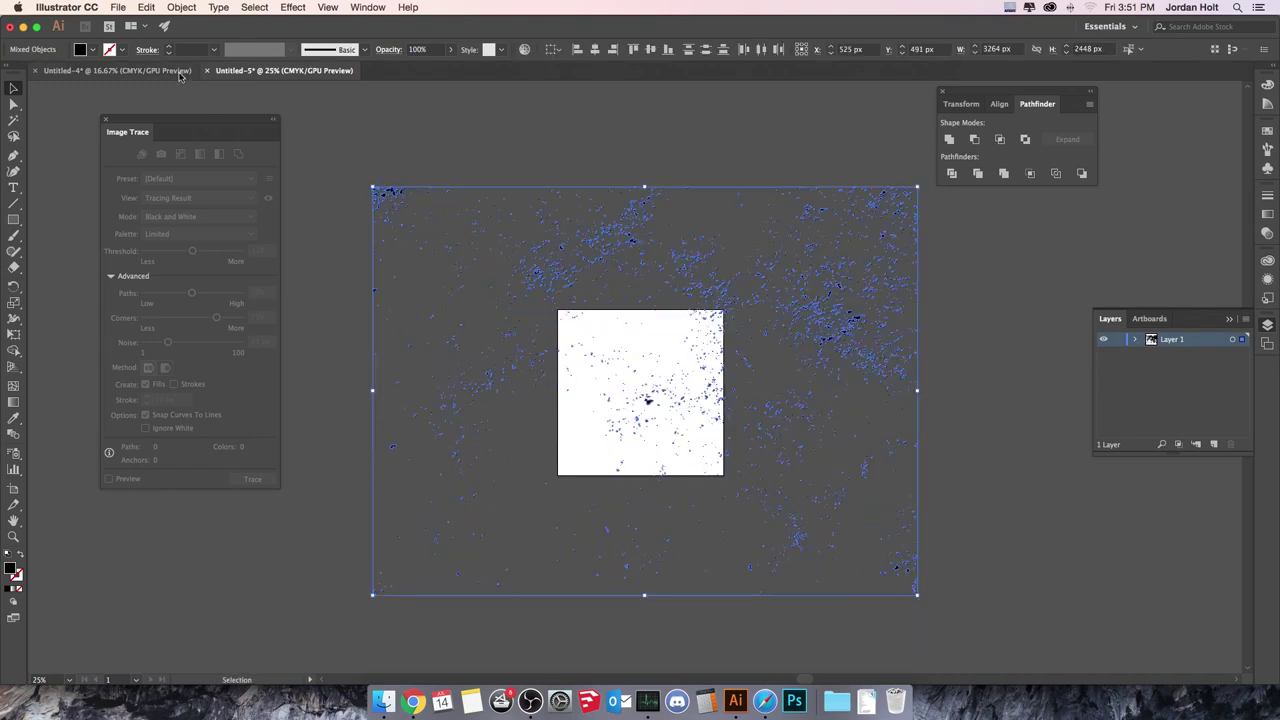
click(110, 70)
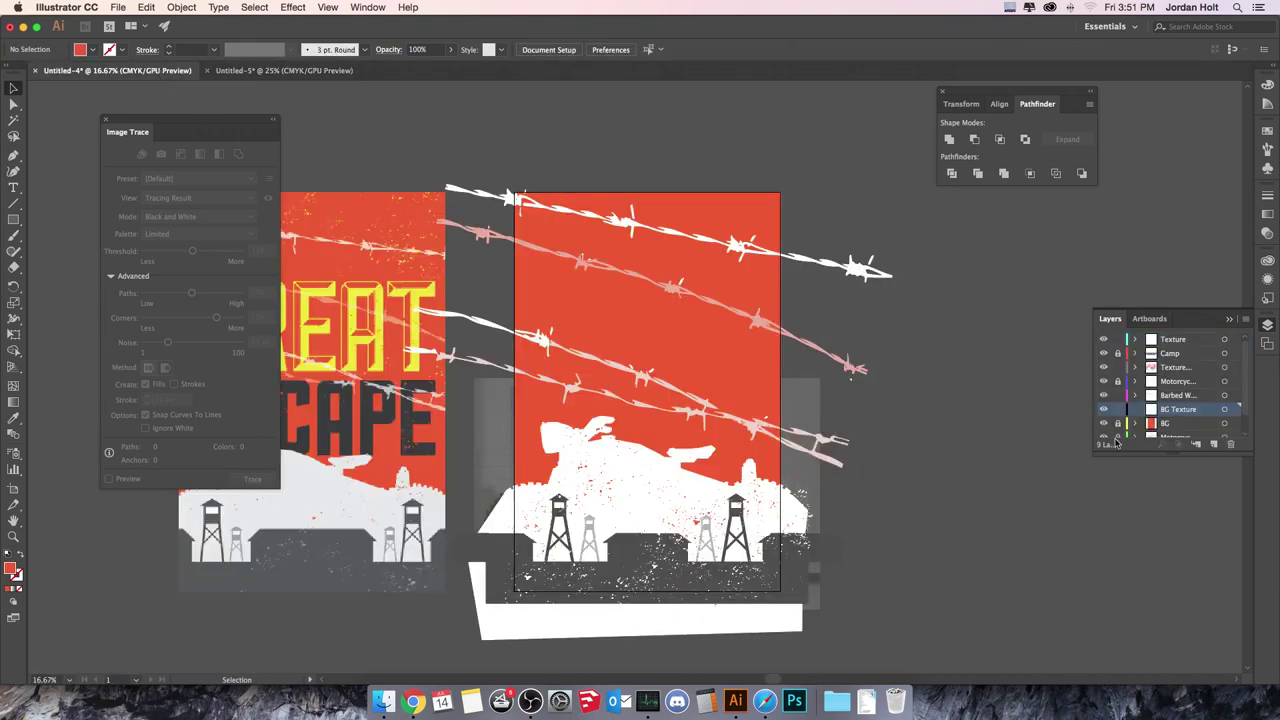
key(super+v)
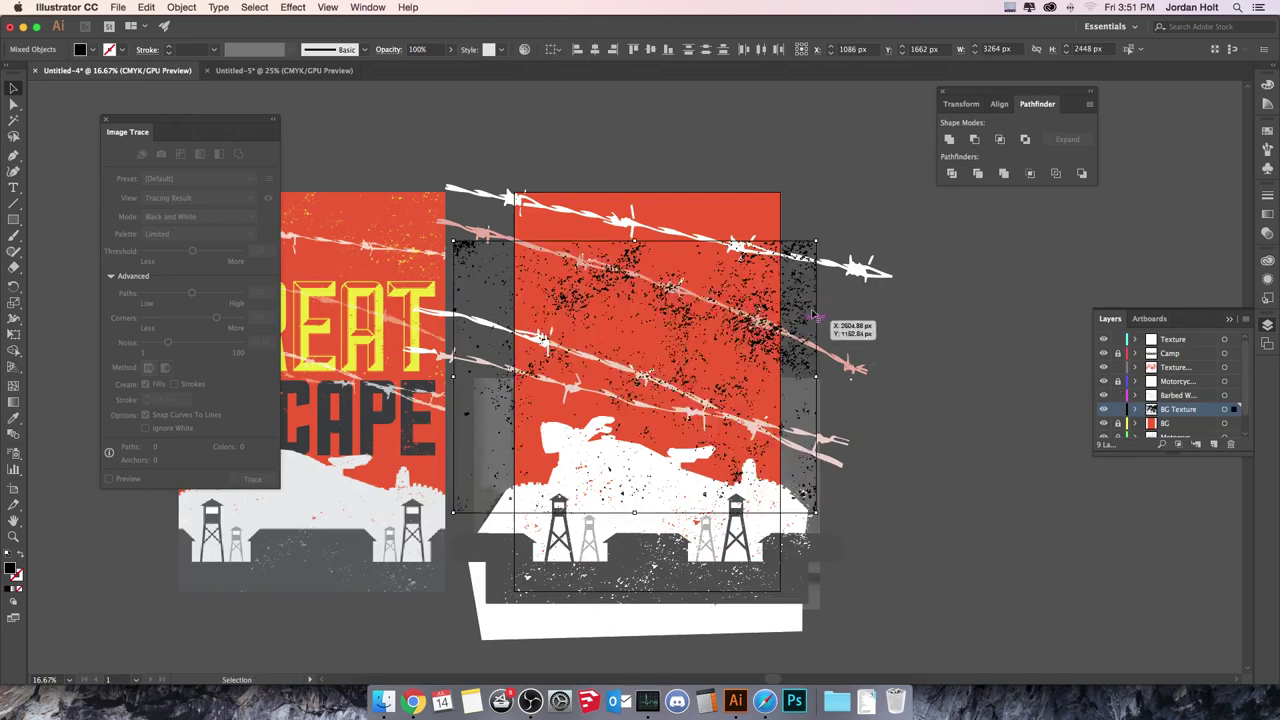
drag(823, 233, 829, 551)
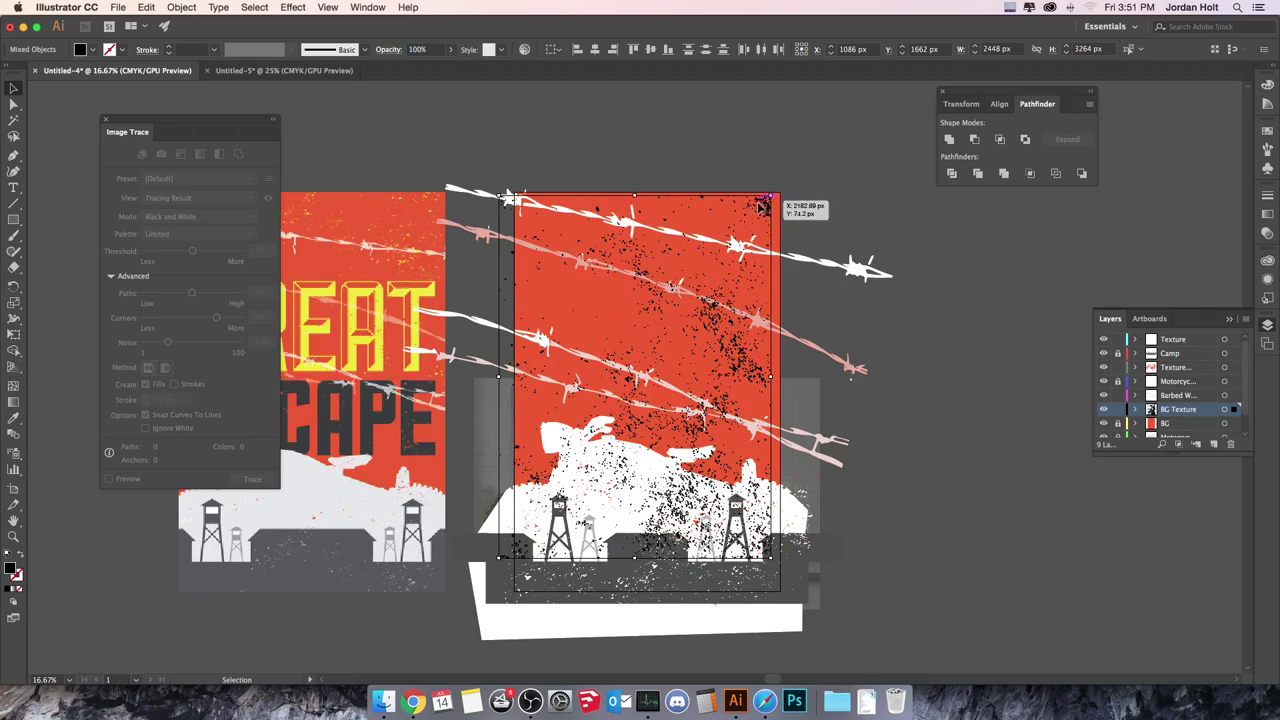
drag(776, 206, 770, 201)
drag(786, 555, 797, 550)
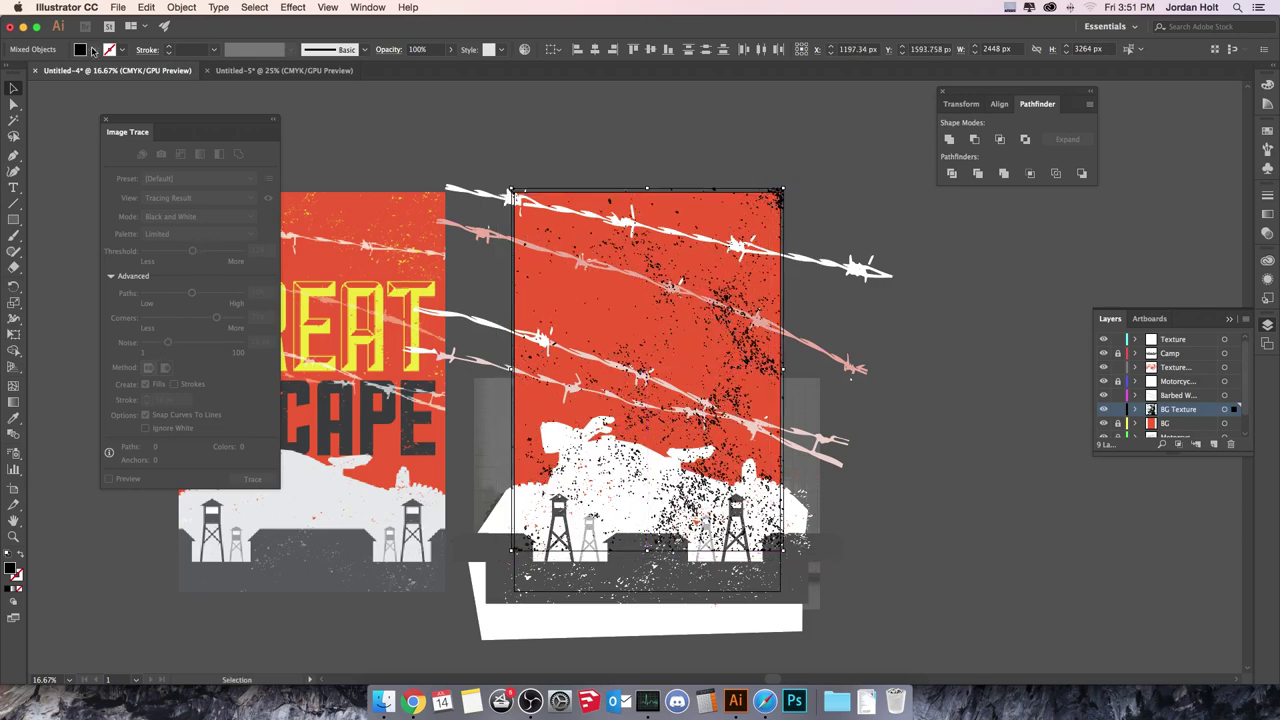
- Fill the background speckle texture yellow
click(93, 50)
click(20, 82)
click(308, 93)
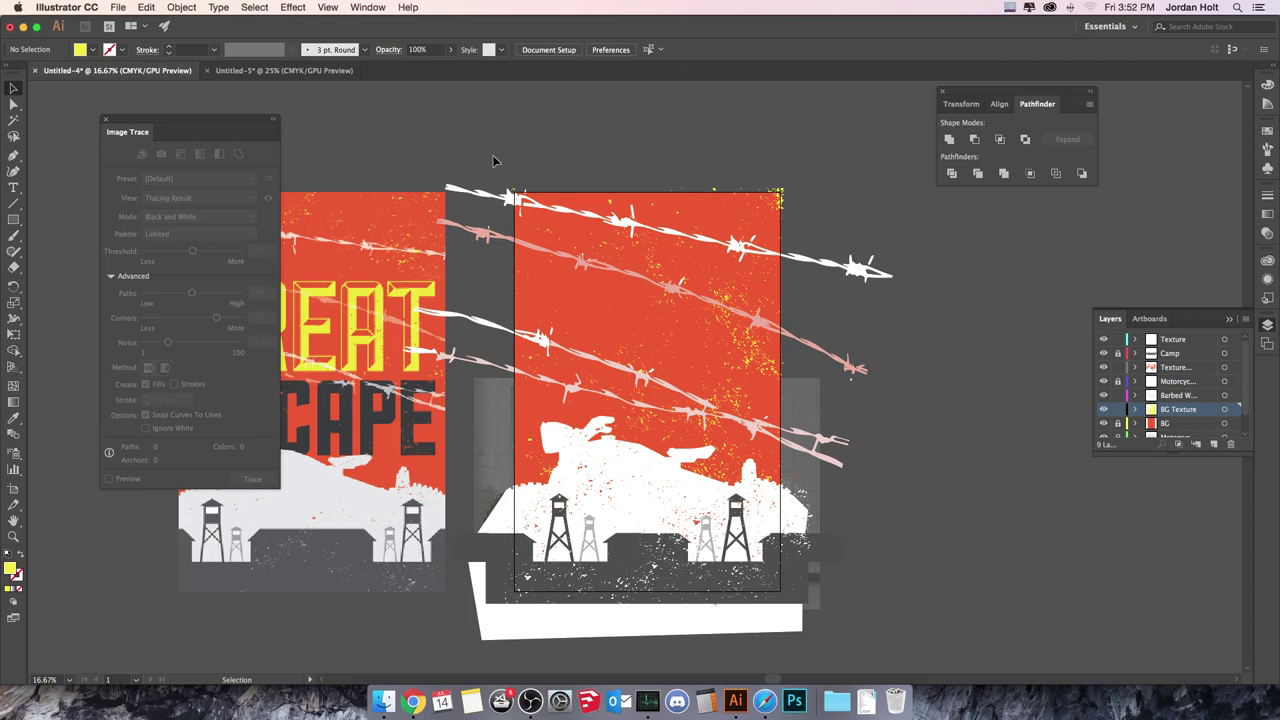
- Add a new layer above Barbed Wire and name it 'Texture'
click(1180, 395)
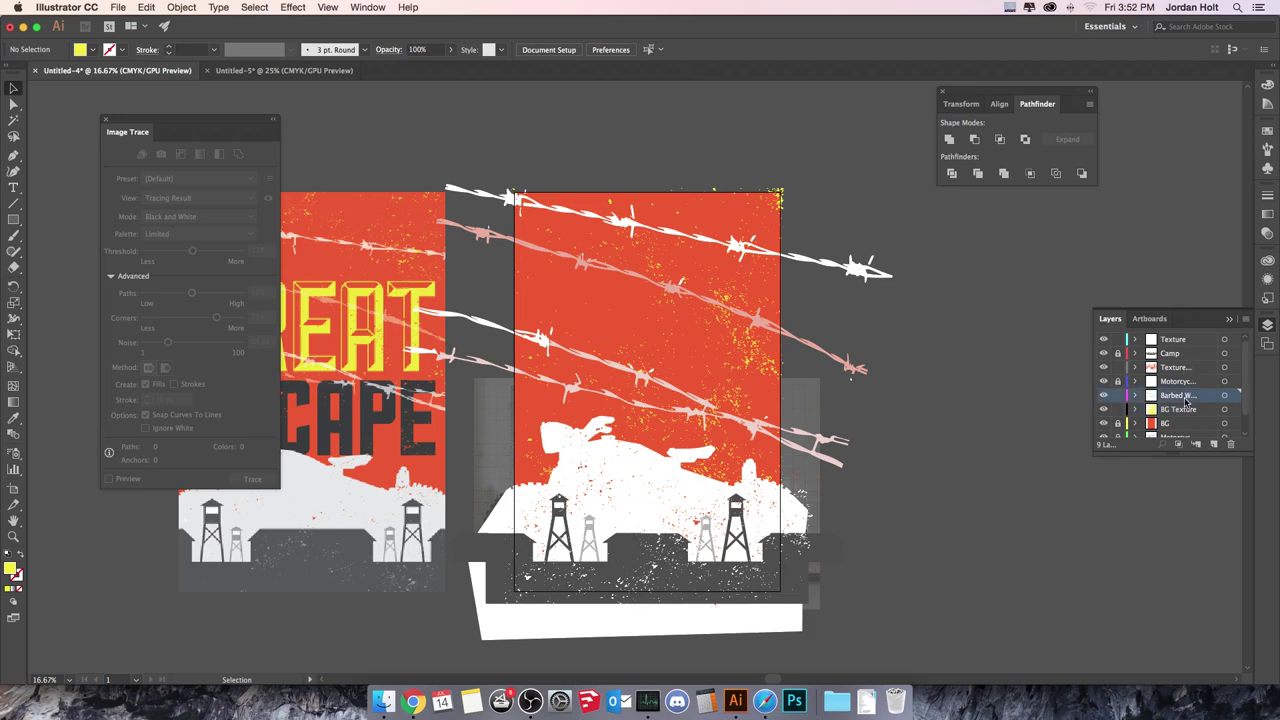
click(1214, 443)
double_click(1168, 382)
text(Texture)
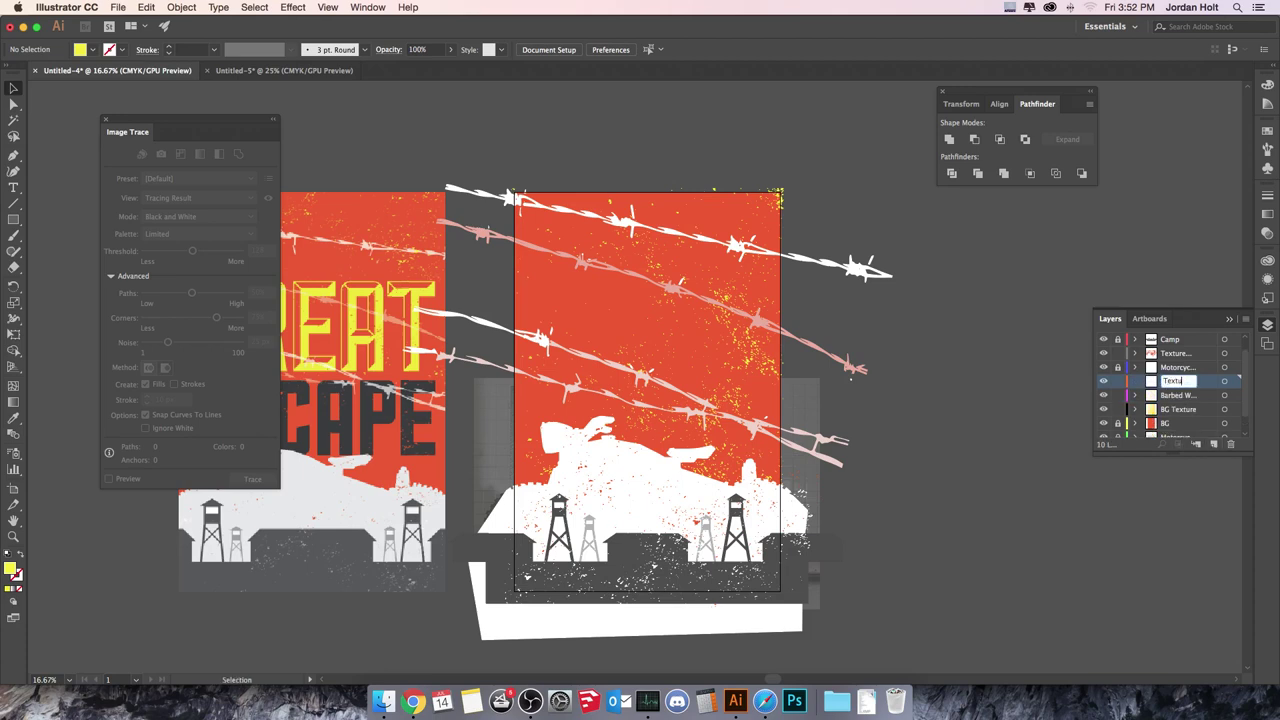
key(Return)
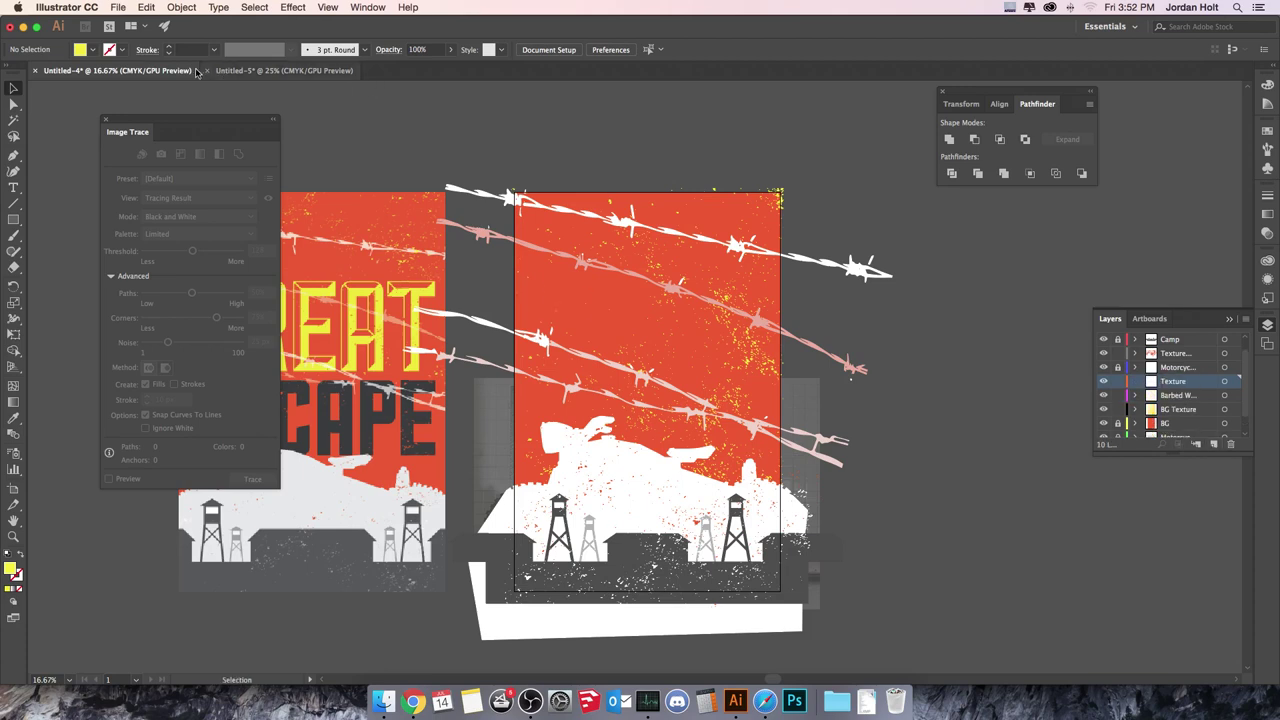
- Paste the speckle texture from Untitled-5, rotate it 90° upright, and colour it the poster's red
click(238, 71)
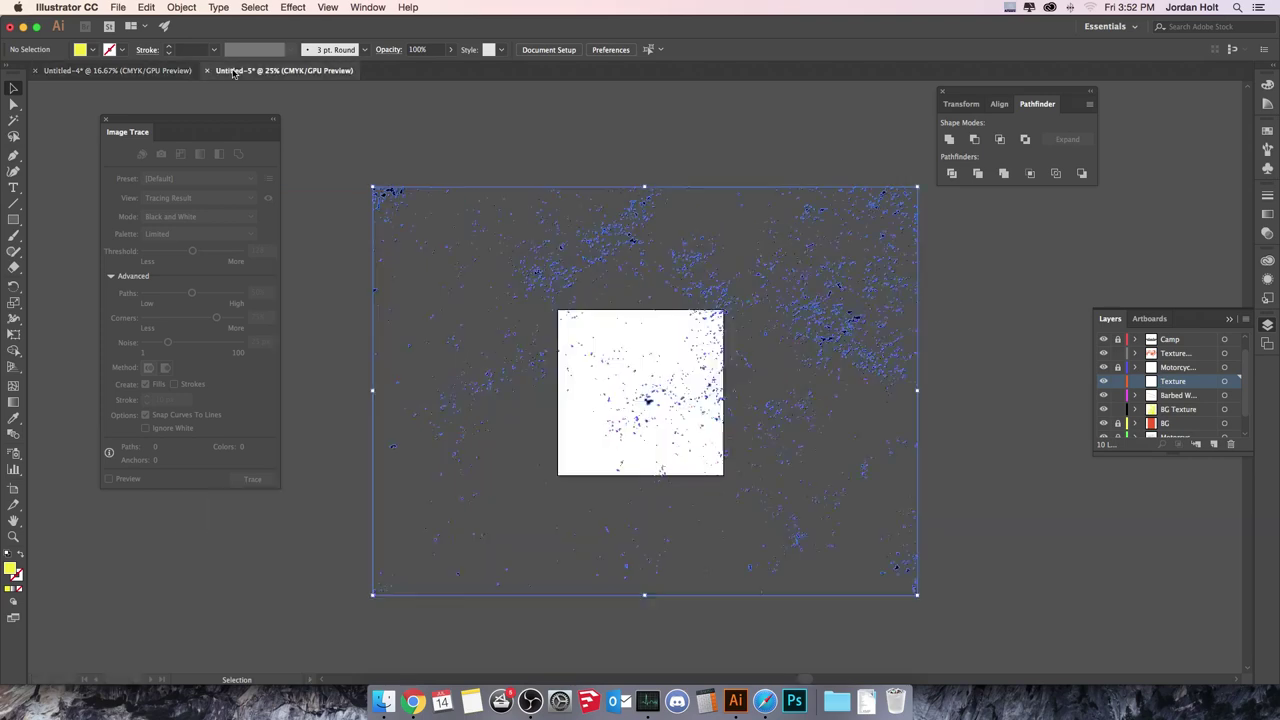
click(112, 71)
key(ctrl+v)
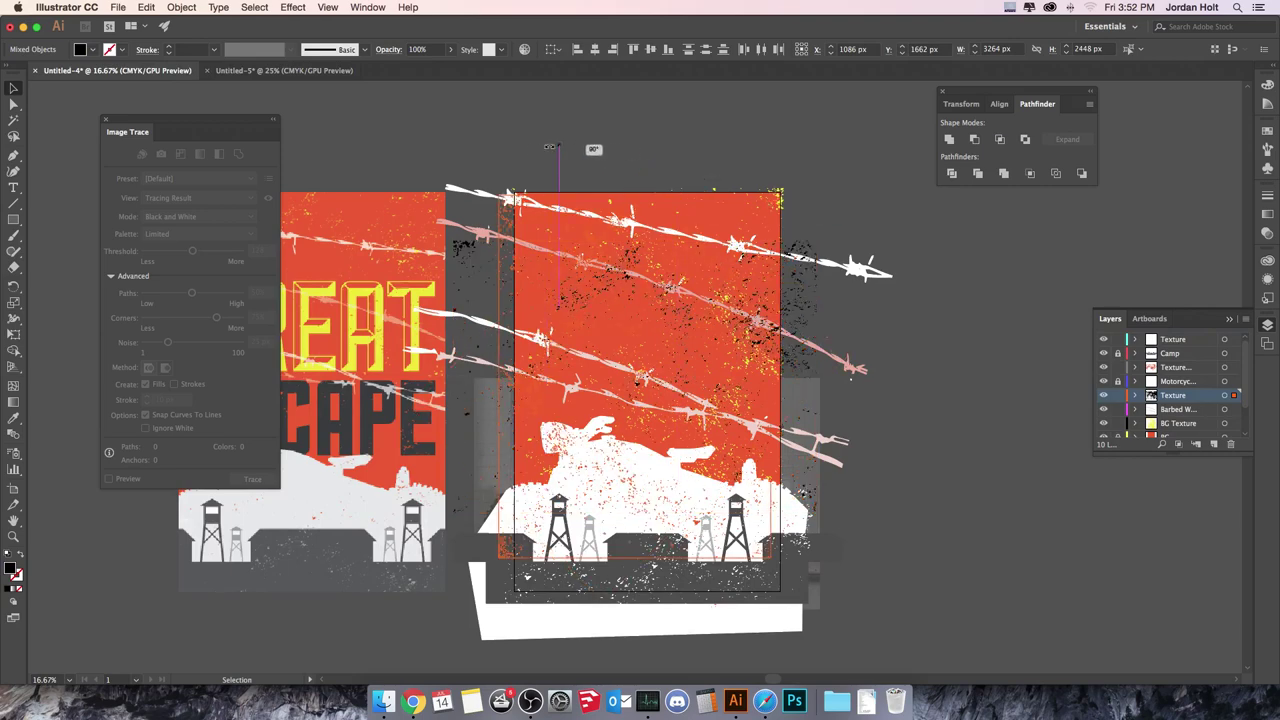
drag(820, 236, 788, 322)
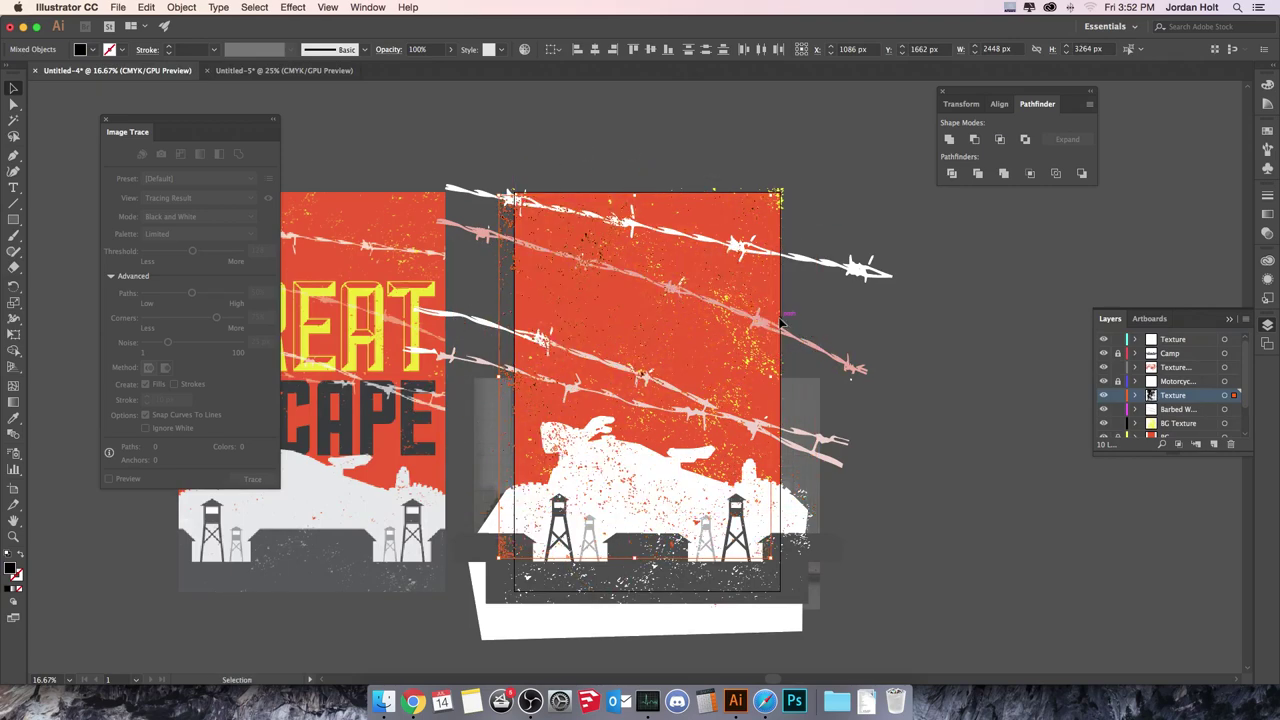
click(13, 418)
click(330, 220)
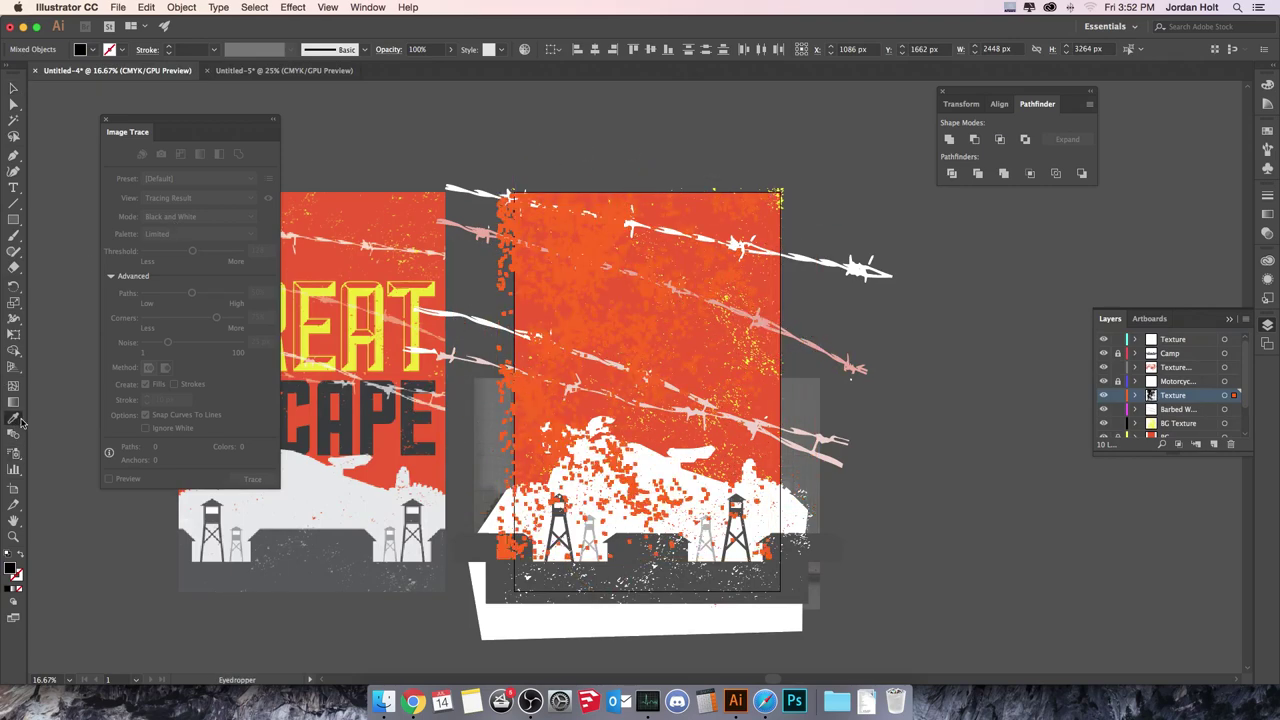
click(13, 88)
click(464, 122)
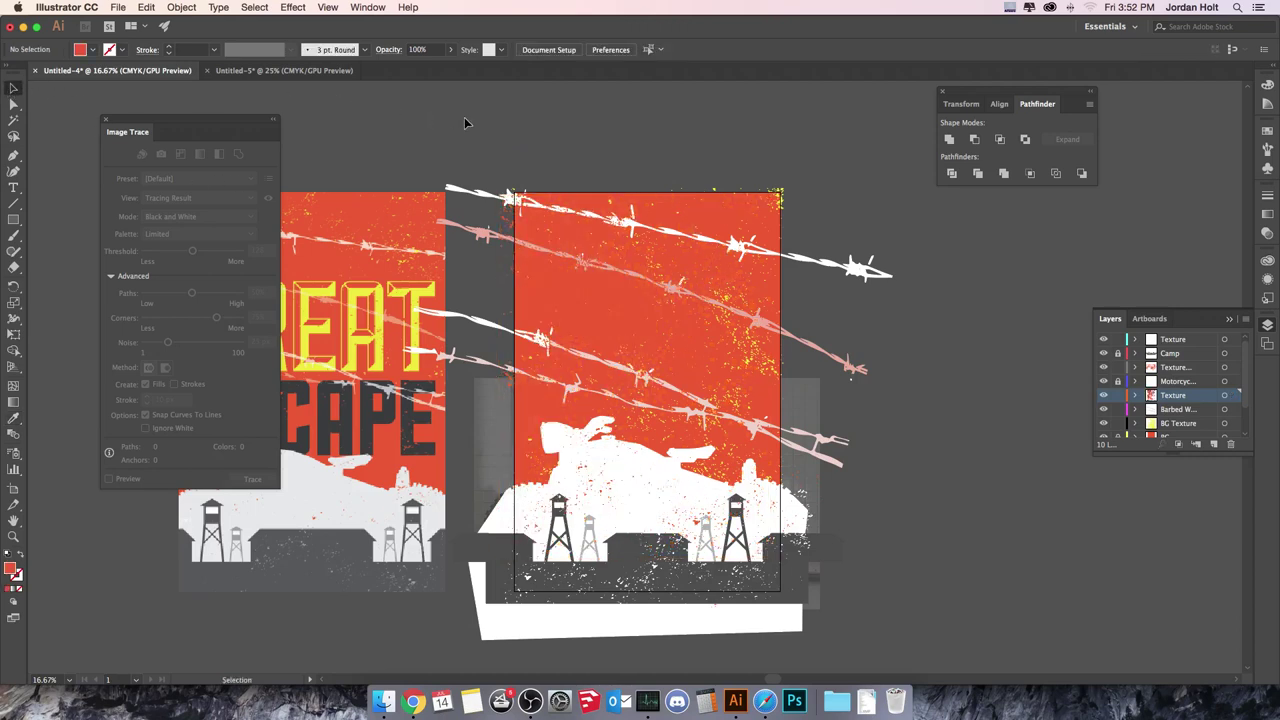